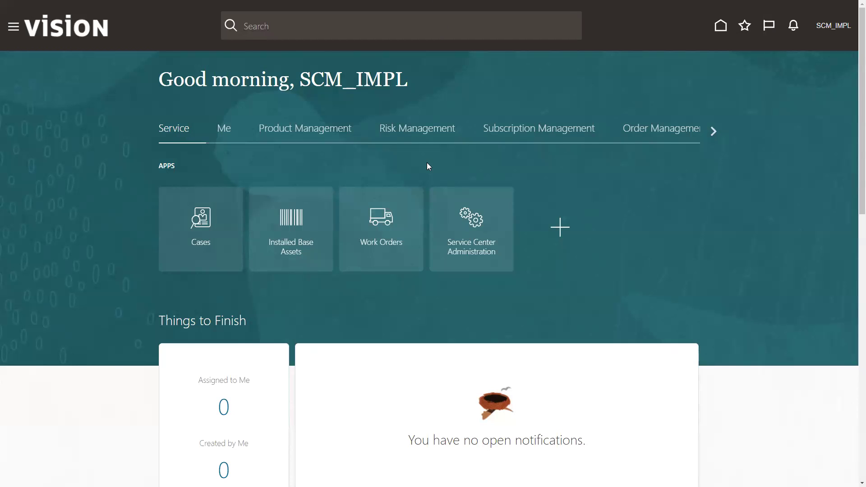
- From the home page, go to Setup and Maintenance and open the Tasks panel's Search
{"action": "left_click", "coordinate": [717, 26]}
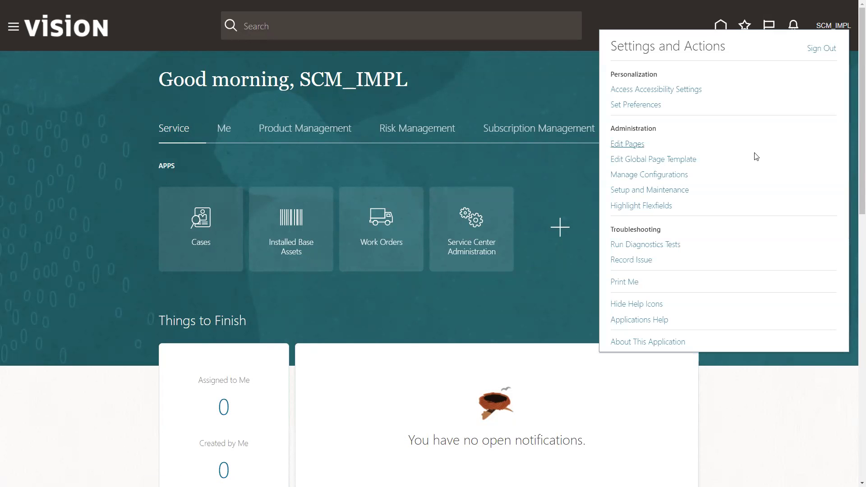
{"action": "left_click", "coordinate": [631, 189]}
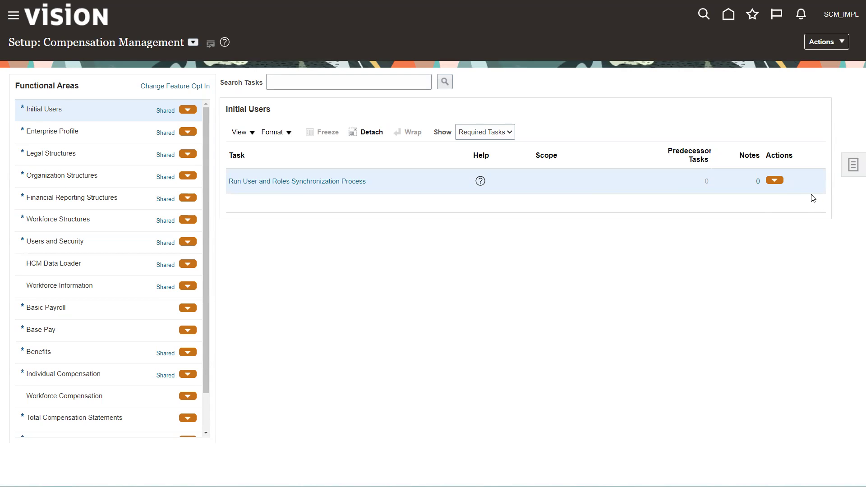
{"action": "left_click", "coordinate": [846, 174]}
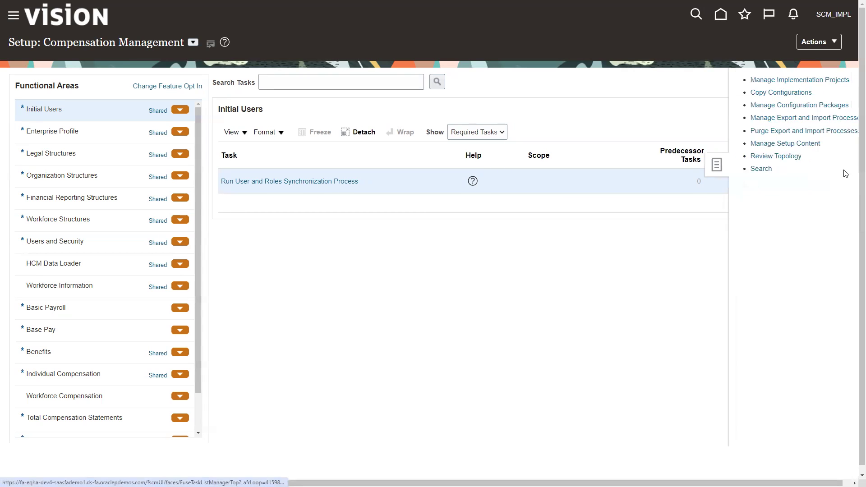
{"action": "left_click", "coordinate": [750, 168]}
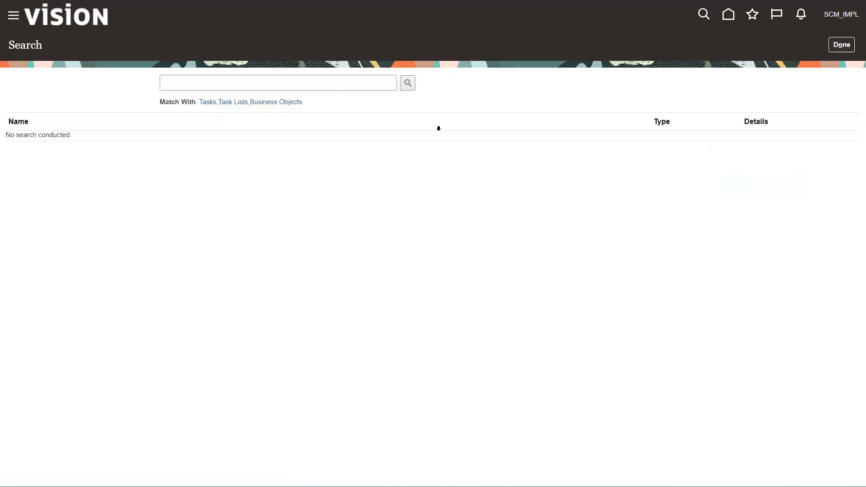
- Search the setup tasks for 'Manage Orchestration Process Definitions'
{"action": "left_click", "coordinate": [264, 84]}
{"action": "type", "text": "Mana"}
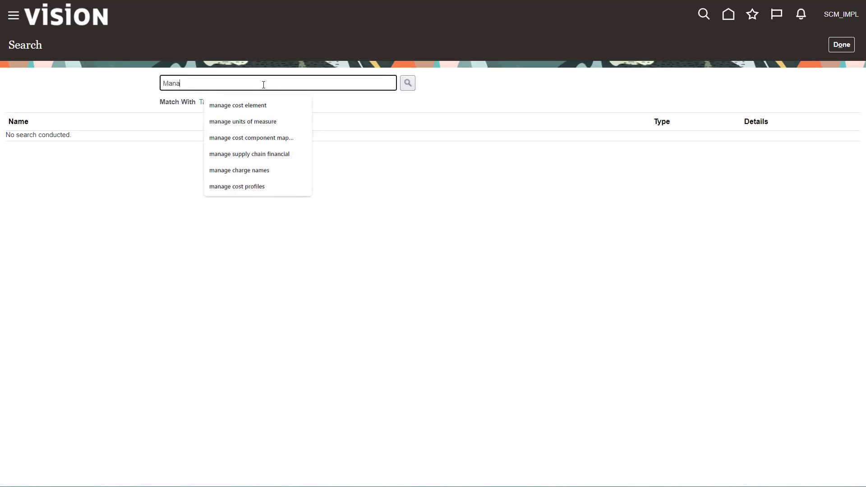
{"action": "type", "text": "ge Orchestration process definition"}
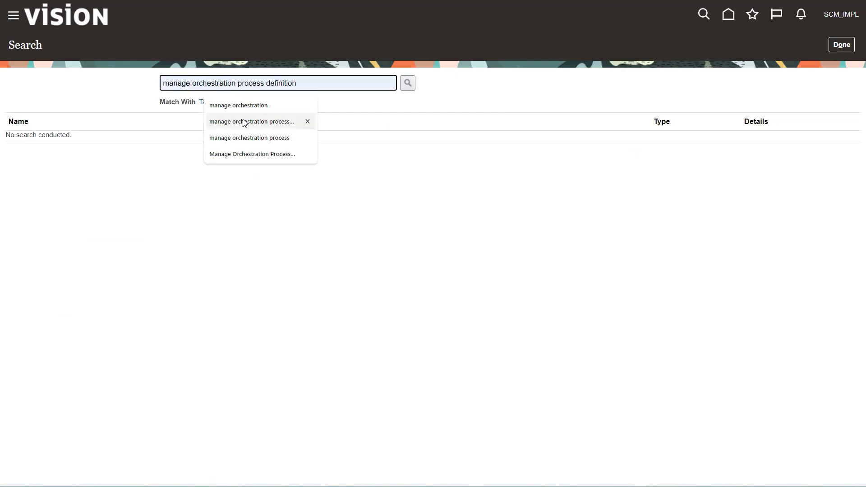
{"action": "left_click", "coordinate": [244, 121]}
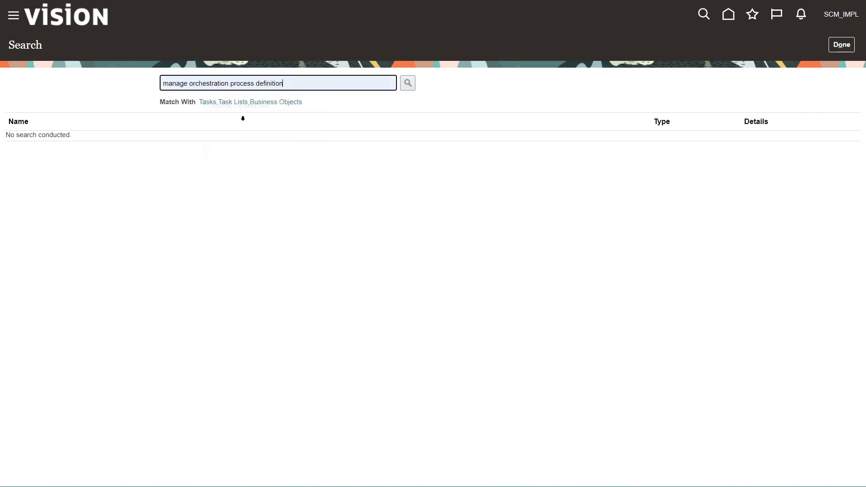
{"action": "left_click", "coordinate": [408, 85]}
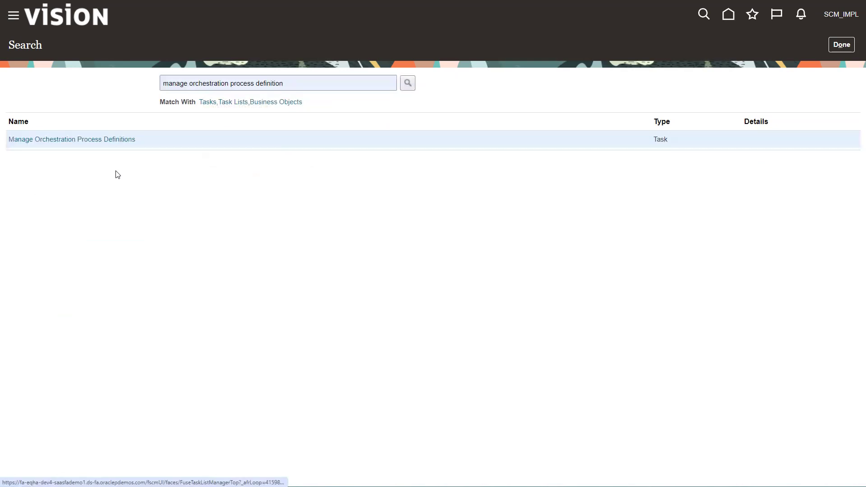
- Open Manage Orchestration Process Definitions, search Process Name 'DOO', and select DOO_OrderFulfillmentGenericProcess
{"action": "left_click", "coordinate": [75, 139]}
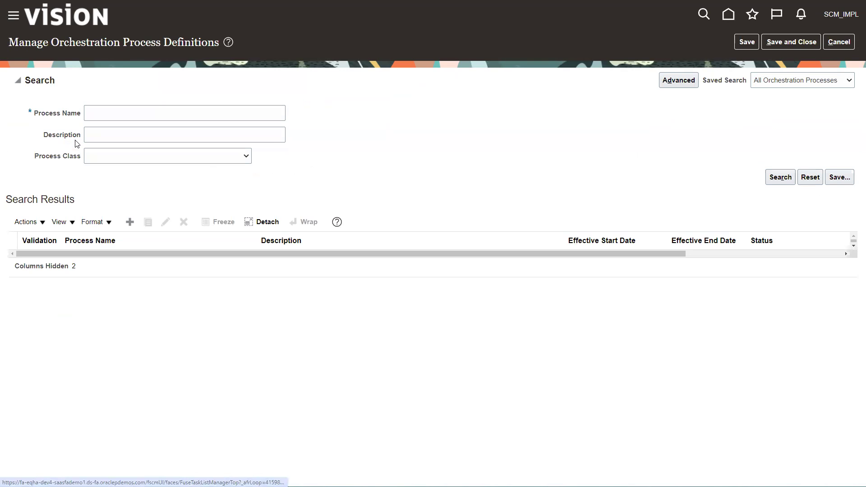
{"action": "left_click", "coordinate": [112, 113]}
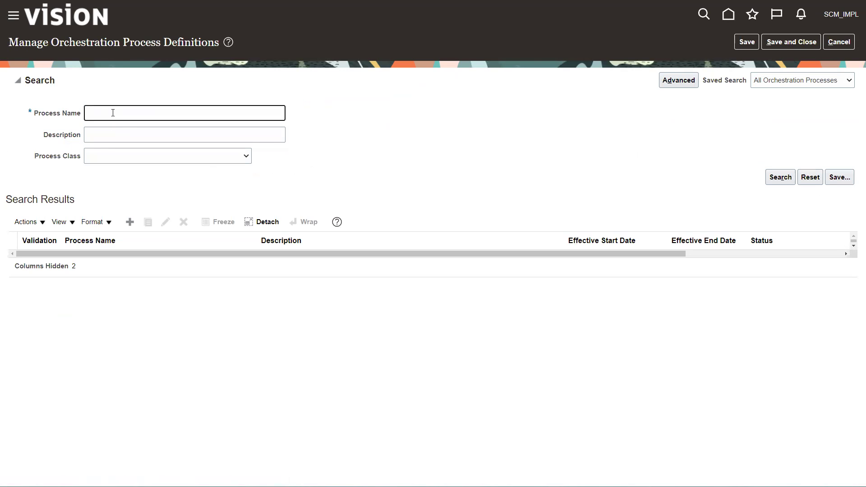
{"action": "type", "text": "DOO"}
{"action": "left_click", "coordinate": [768, 182]}
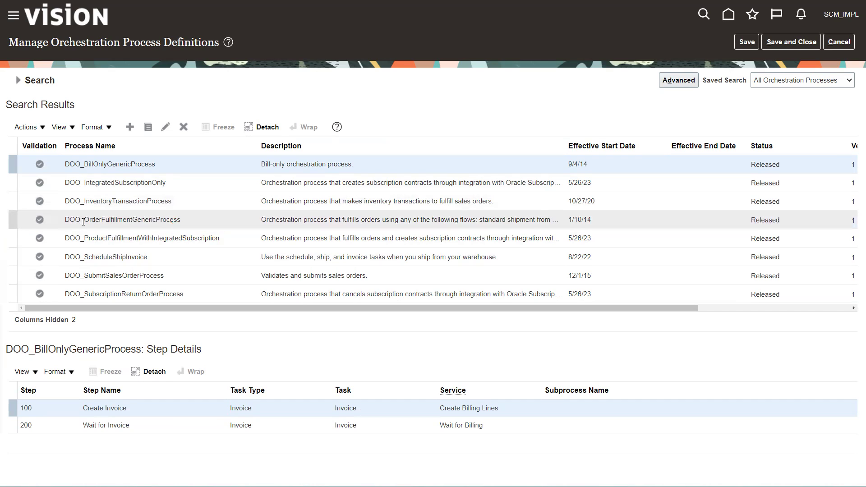
{"action": "left_click", "coordinate": [58, 224]}
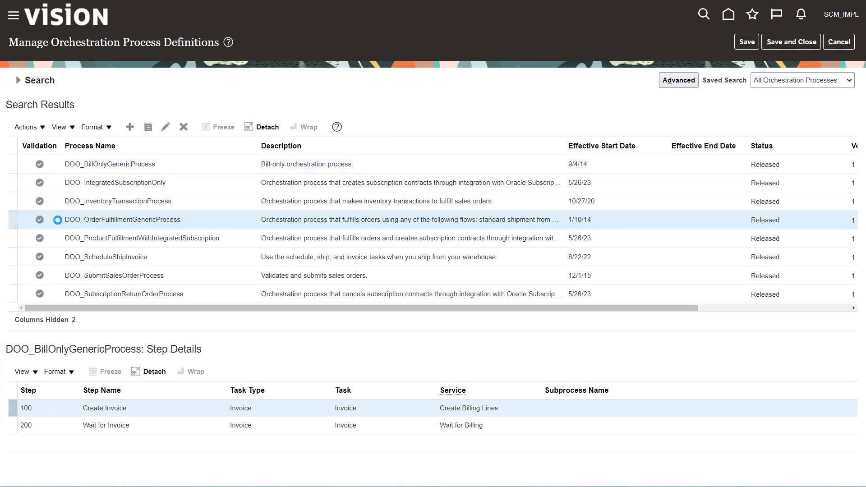
- Duplicate DOO_OrderFulfillmentGenericProcess and strip the (CopyOf) prefix from the new process name
{"action": "left_click", "coordinate": [148, 127]}
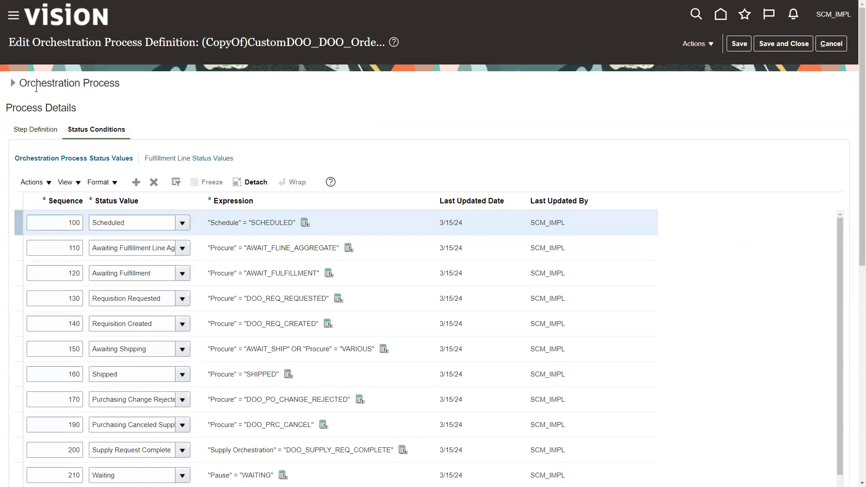
{"action": "left_click", "coordinate": [13, 83]}
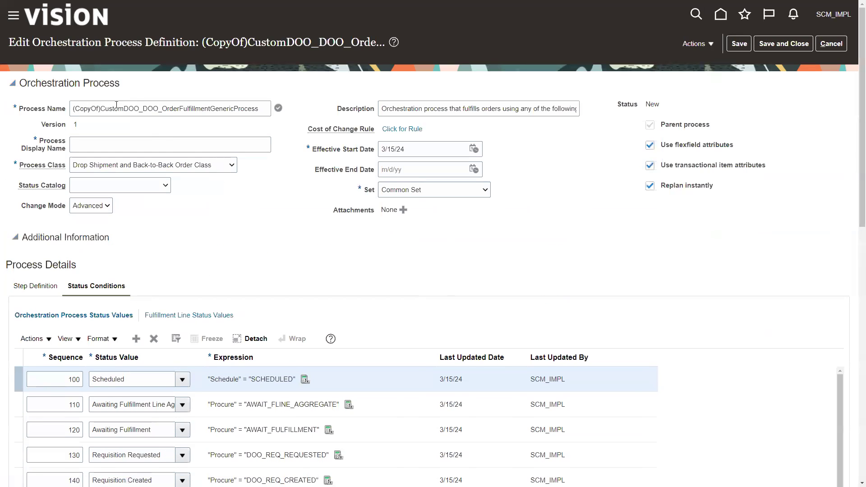
{"action": "left_click_drag", "start_coordinate": [102, 106], "coordinate": [66, 111]}
{"action": "key", "text": "BackSpace"}
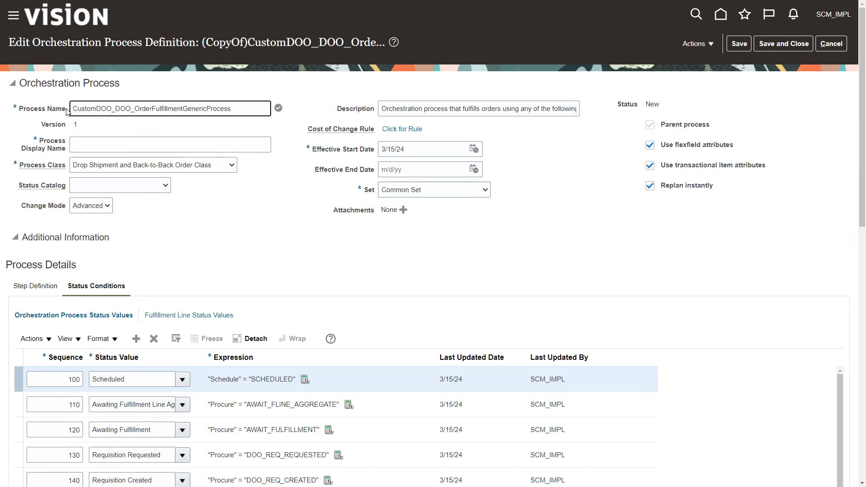
- Rename the process to CustomDOO_NoInvoicing_OrderFulfillmentGenericProcess and paste it as the display name
{"action": "double_click", "coordinate": [123, 109]}
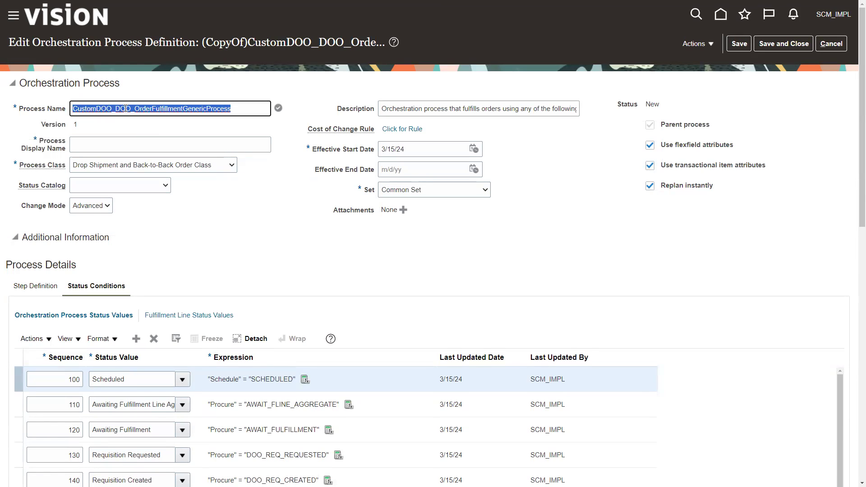
{"action": "left_click", "coordinate": [126, 108]}
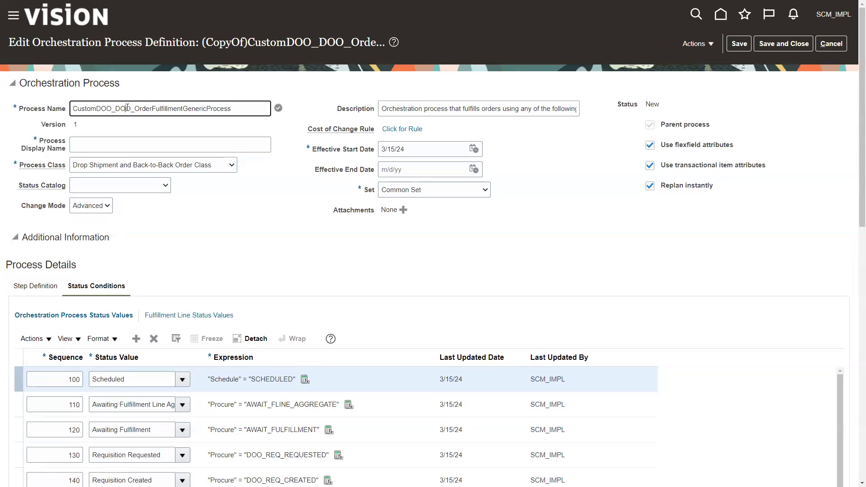
{"action": "left_click_drag", "start_coordinate": [131, 108], "coordinate": [118, 110]}
{"action": "type", "text": "do"}
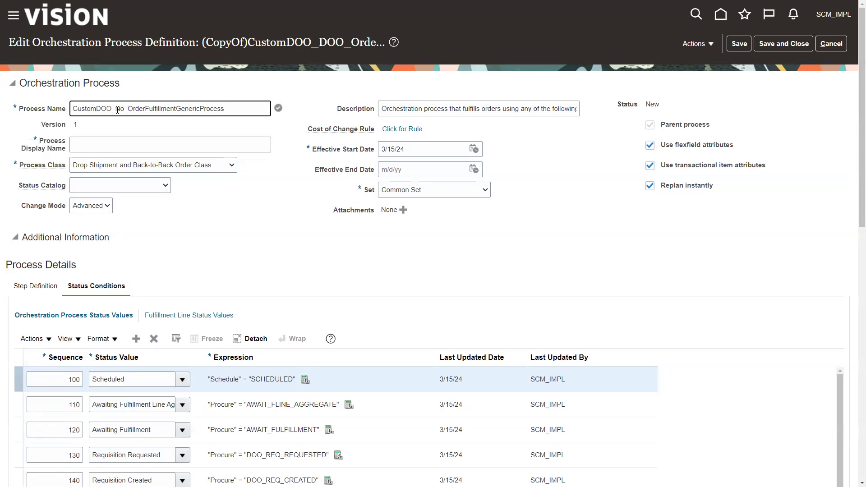
{"action": "type", "text": "Invoicn"}
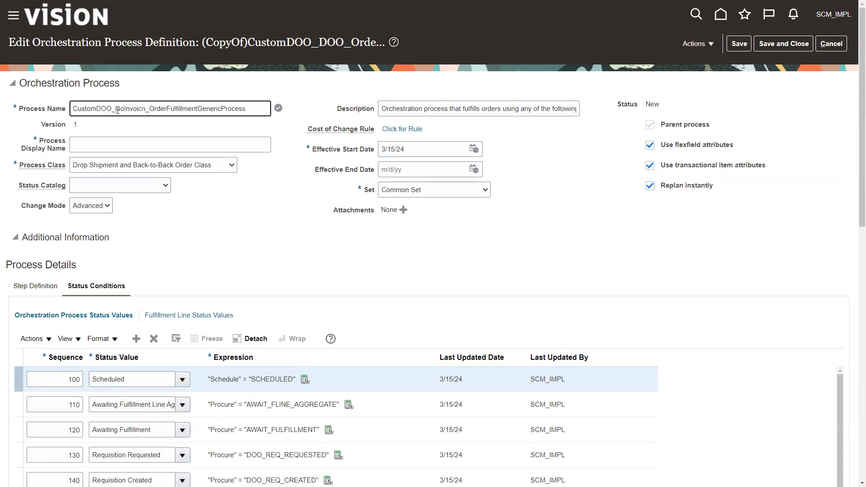
{"action": "key", "text": "BackSpace"}
{"action": "type", "text": "ing"}
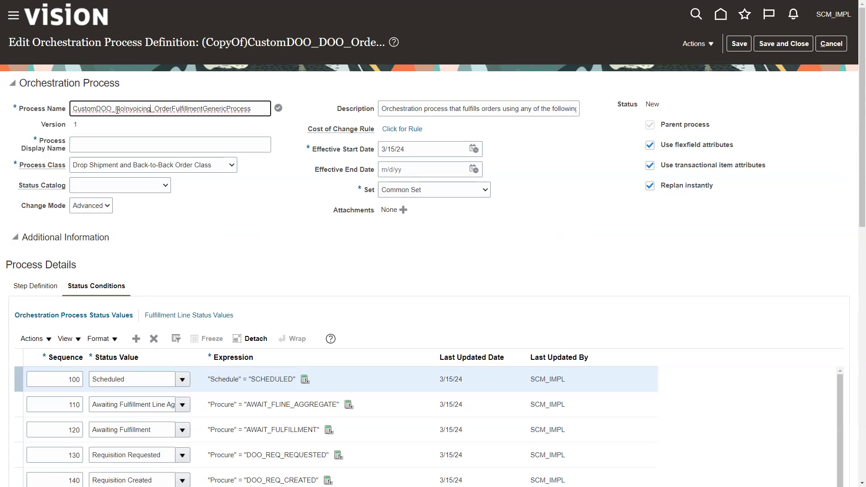
{"action": "left_click_drag", "start_coordinate": [252, 108], "coordinate": [25, 115]}
{"action": "key", "text": "ctrl+c"}
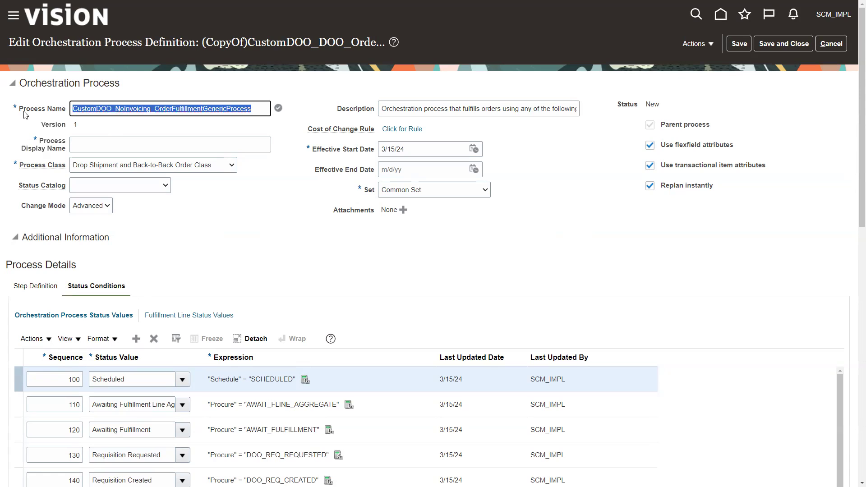
{"action": "left_click", "coordinate": [80, 141]}
{"action": "key", "text": "ctrl+v"}
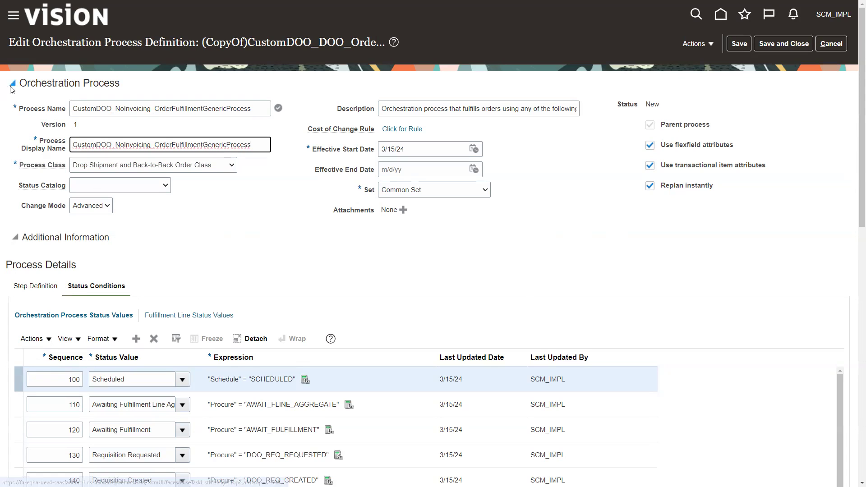
- Collapse the header and review the process steps on the Step Definition tab
{"action": "left_click", "coordinate": [32, 85]}
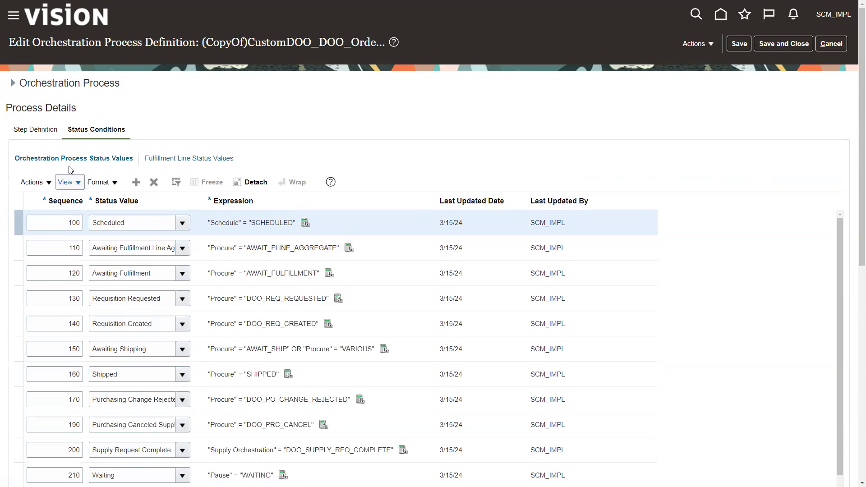
{"action": "left_click", "coordinate": [39, 130]}
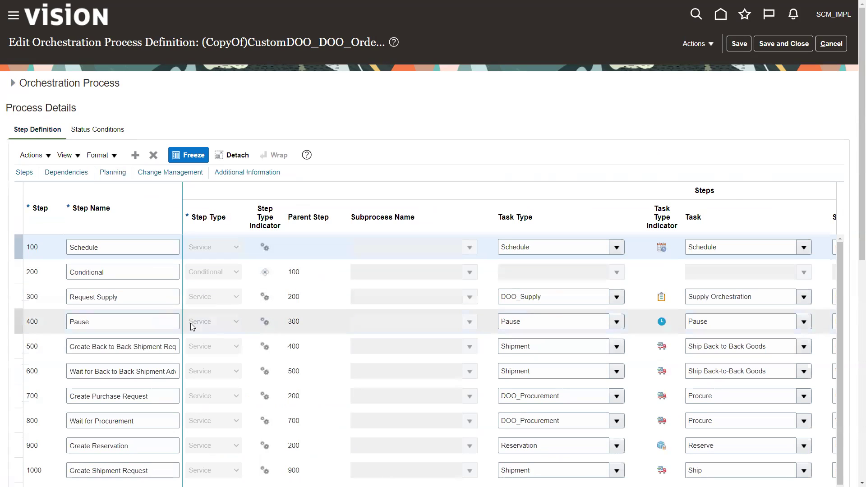
{"action": "scroll", "coordinate": [80, 323], "scroll_direction": "down", "scroll_amount": 5}
{"action": "scroll", "coordinate": [104, 321], "scroll_direction": "down", "scroll_amount": 2}
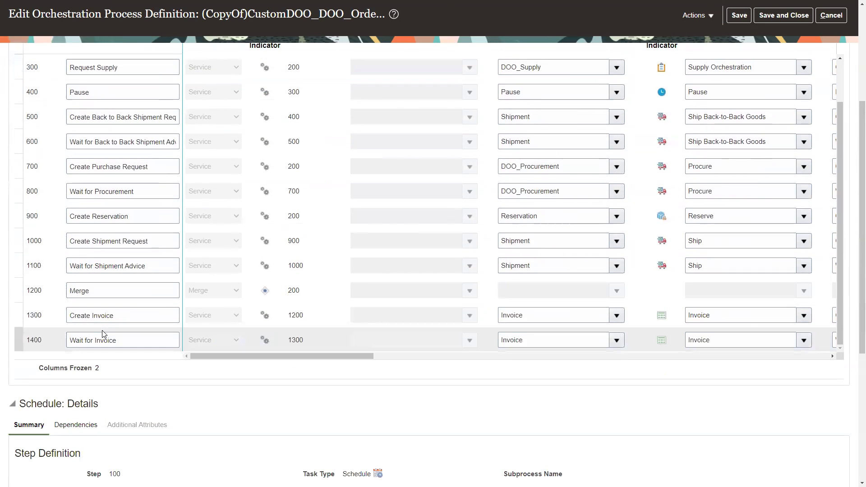
{"action": "scroll", "coordinate": [60, 328], "scroll_direction": "up", "scroll_amount": 2}
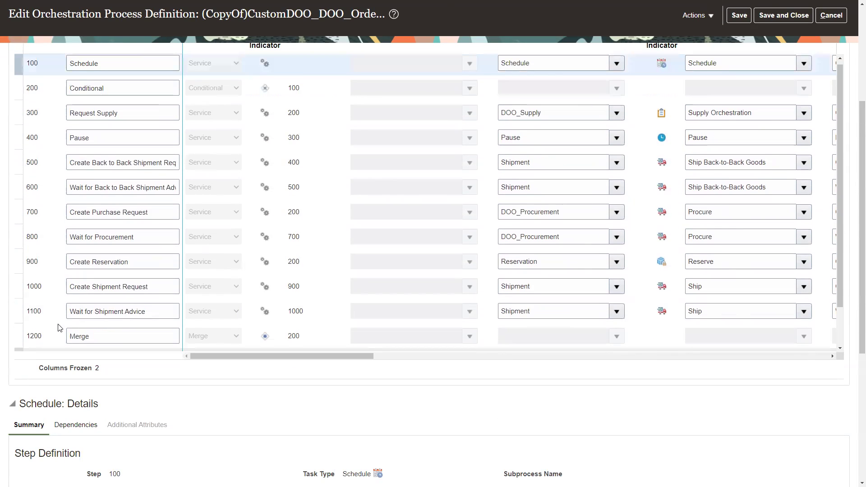
{"action": "scroll", "coordinate": [60, 325], "scroll_direction": "down", "scroll_amount": 3}
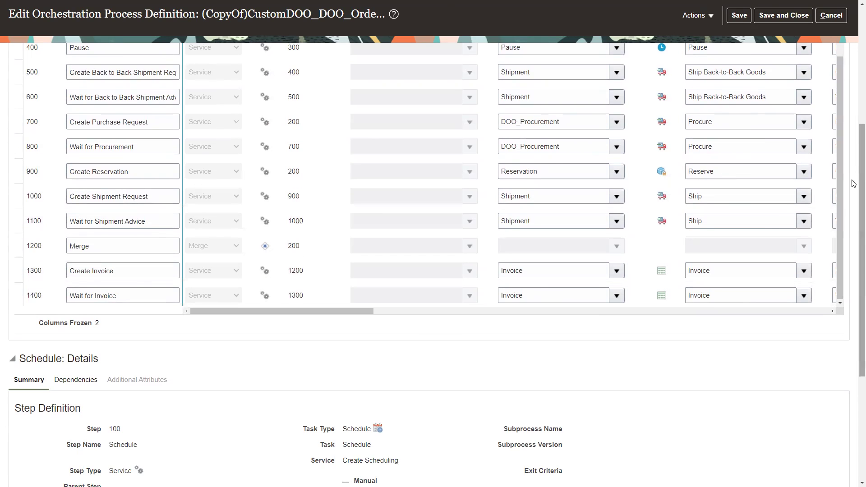
{"action": "scroll", "coordinate": [854, 137], "scroll_direction": "up", "scroll_amount": 2}
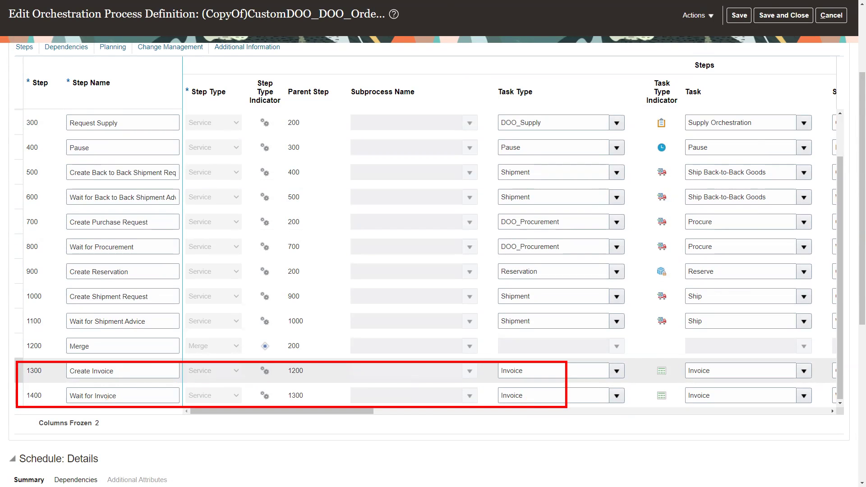
- Delete the Create Invoice and Wait for Invoice steps, confirming each deletion
{"action": "left_click", "coordinate": [46, 373]}
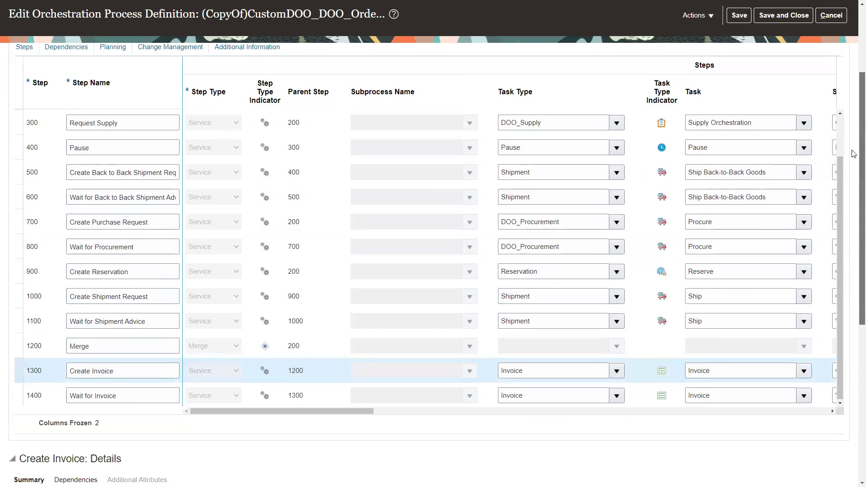
{"action": "scroll", "coordinate": [856, 153], "scroll_direction": "up", "scroll_amount": 2}
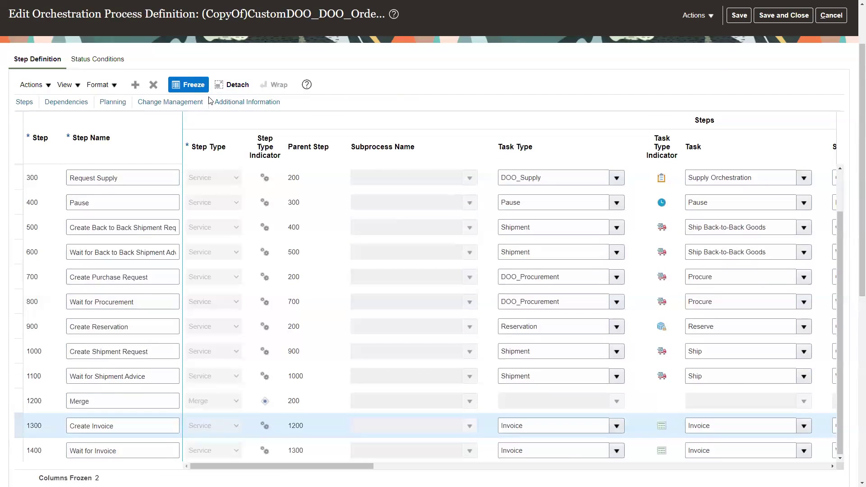
{"action": "left_click", "coordinate": [160, 87]}
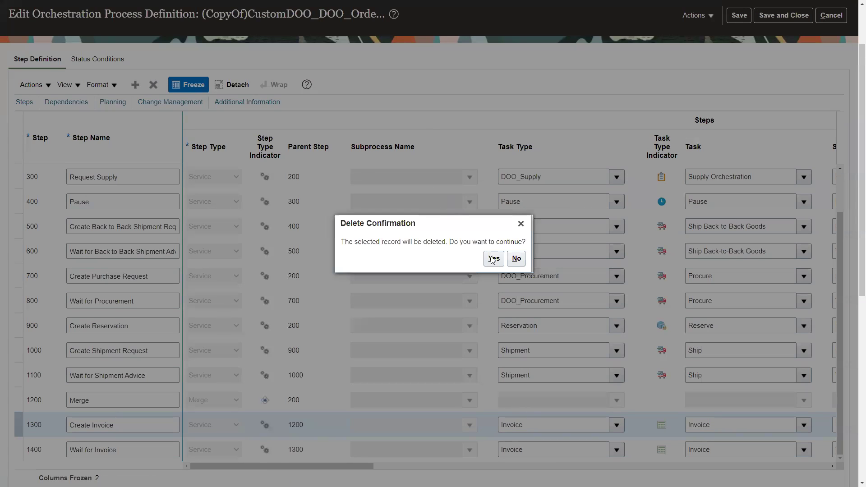
{"action": "left_click", "coordinate": [493, 259]}
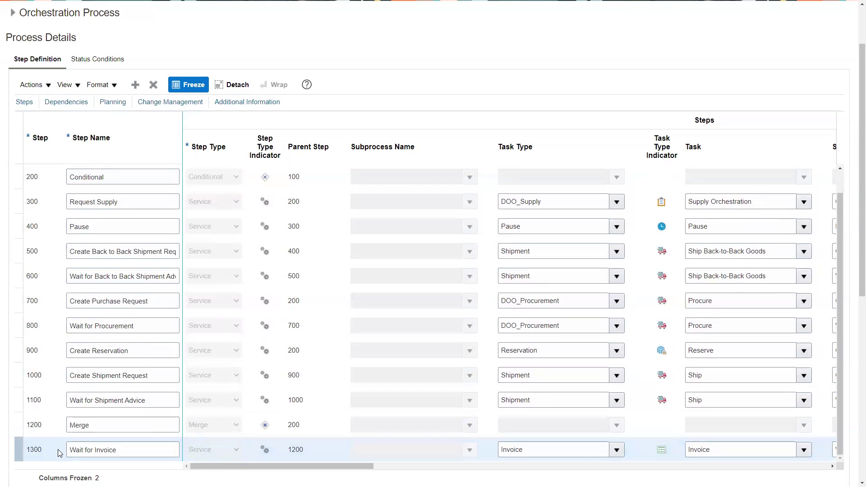
{"action": "left_click", "coordinate": [153, 85]}
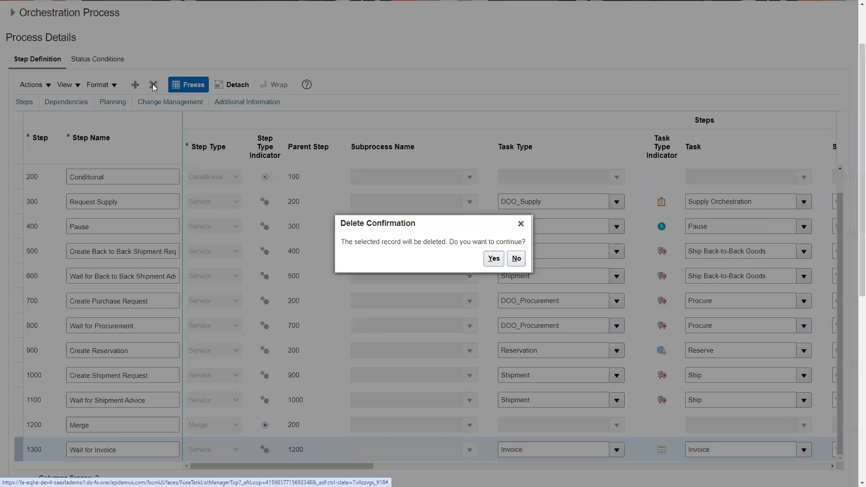
{"action": "left_click", "coordinate": [493, 259]}
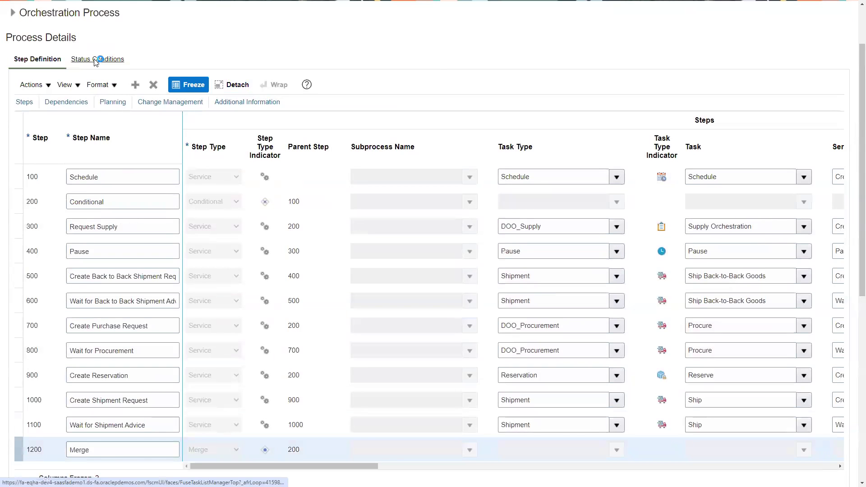
- On Status Conditions, delete status values 1,000 Awaiting Billing and 1,100 Billed
{"action": "left_click", "coordinate": [95, 60]}
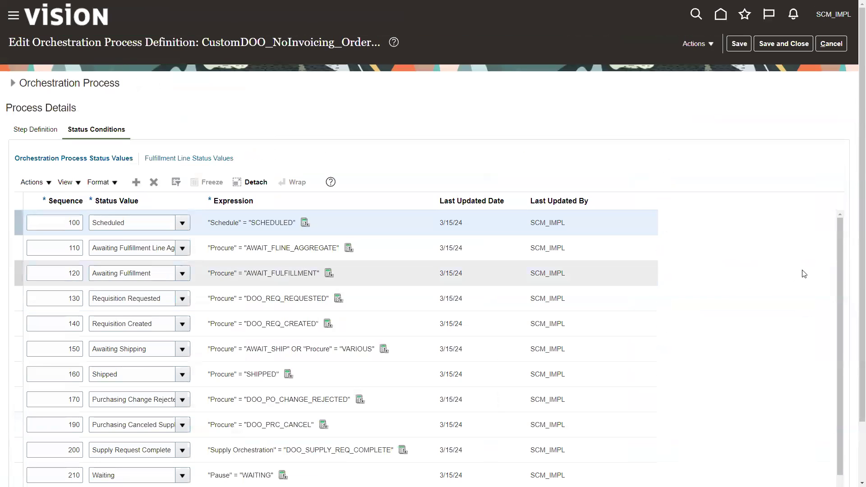
{"action": "scroll", "coordinate": [854, 268], "scroll_direction": "down", "scroll_amount": 5}
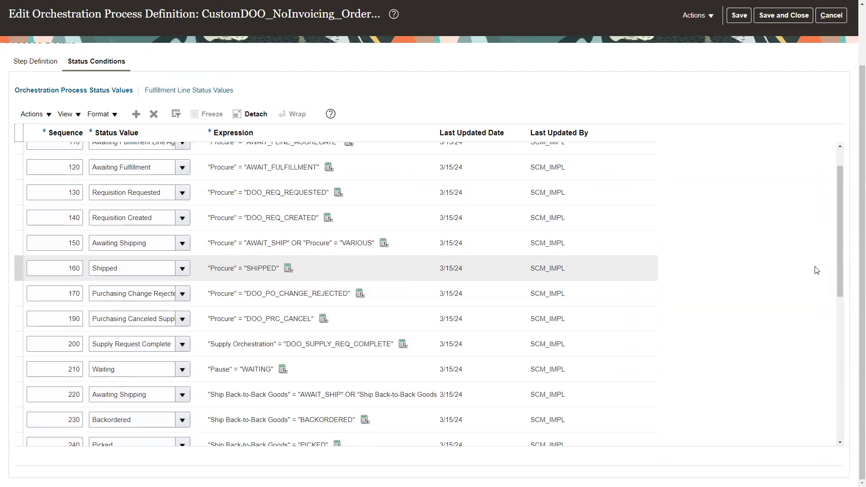
{"action": "left_click_drag", "start_coordinate": [841, 266], "coordinate": [842, 402]}
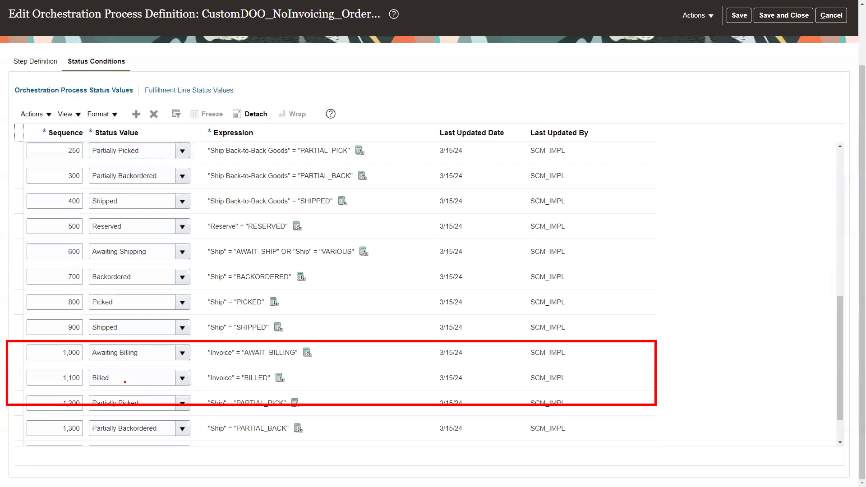
{"action": "left_click", "coordinate": [171, 358]}
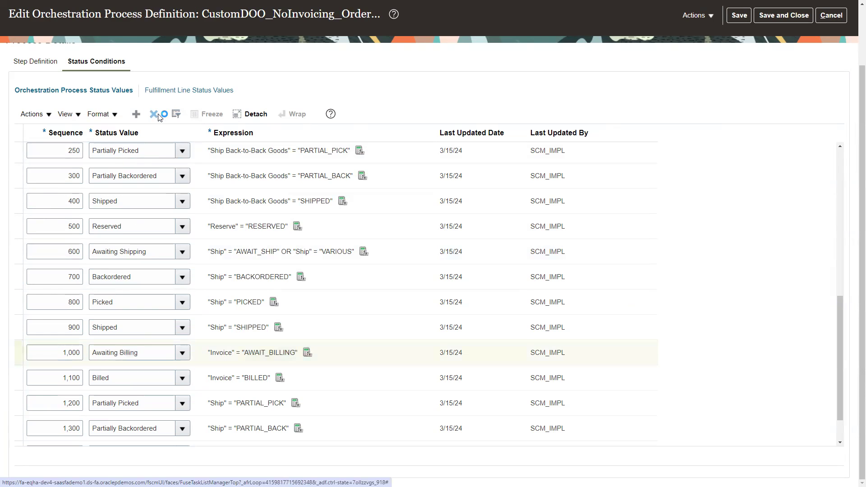
{"action": "left_click", "coordinate": [154, 115]}
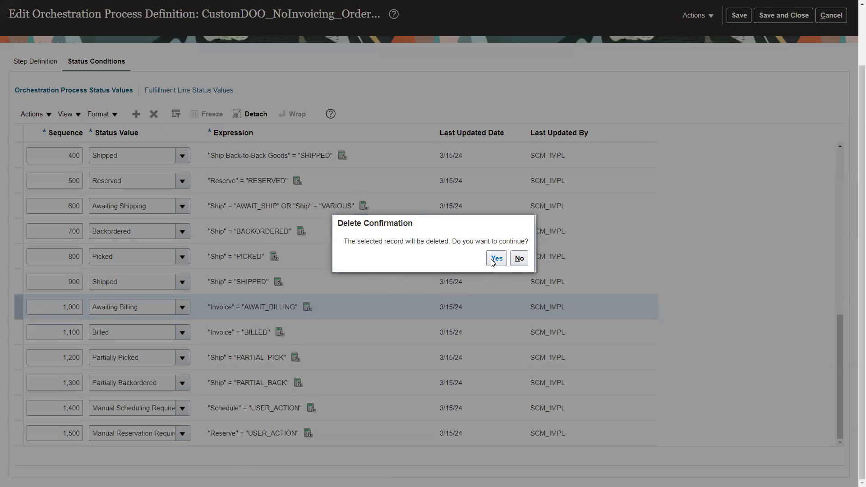
{"action": "left_click", "coordinate": [497, 258]}
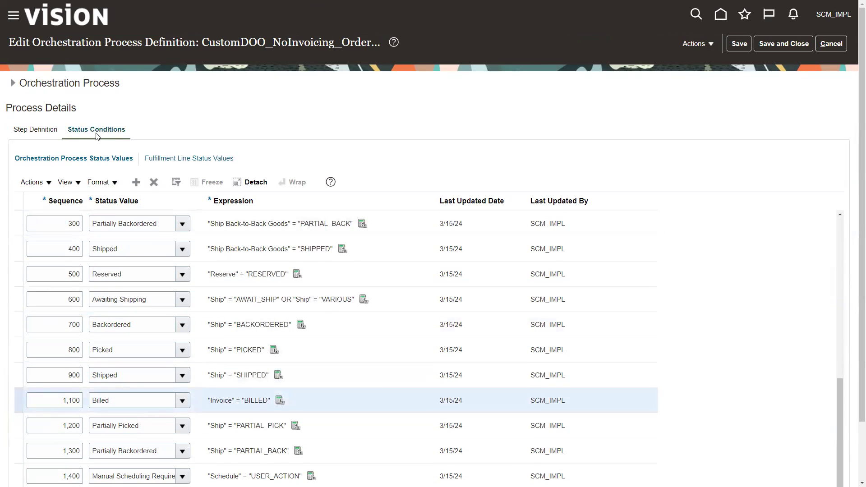
{"action": "left_click", "coordinate": [154, 182]}
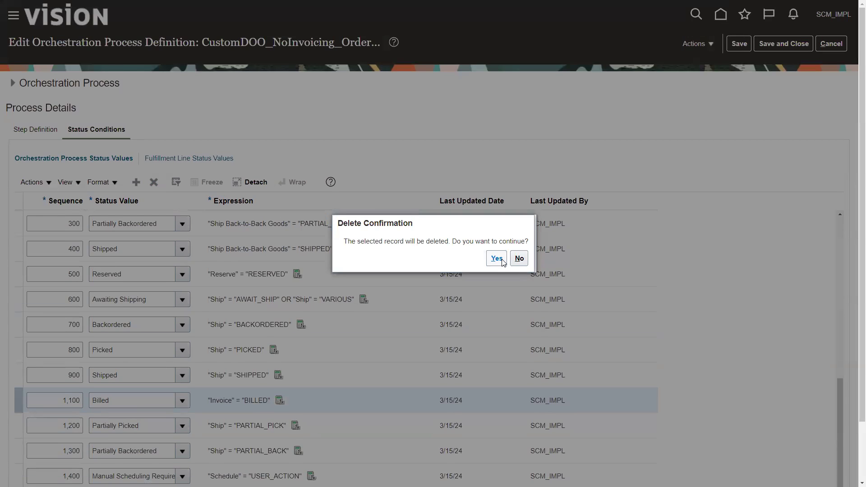
{"action": "left_click", "coordinate": [496, 258]}
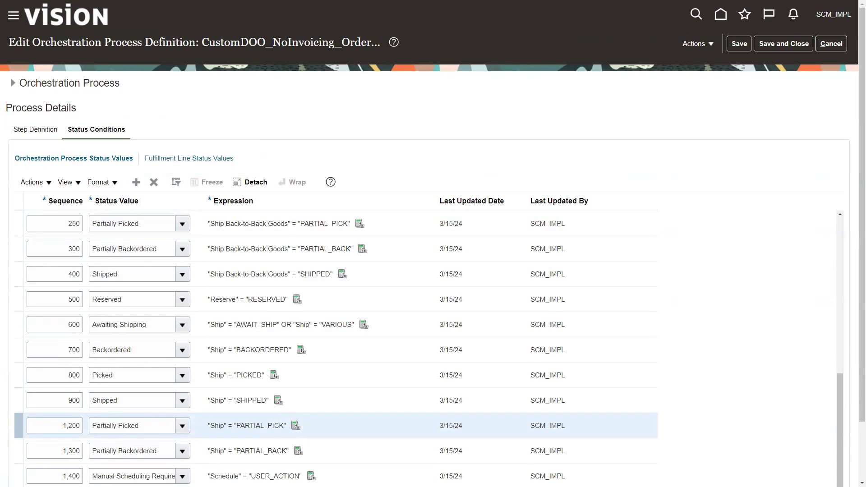
- Open the Fulfillment Line Status Values rule set for editing, saving the process first
{"action": "left_click", "coordinate": [182, 158]}
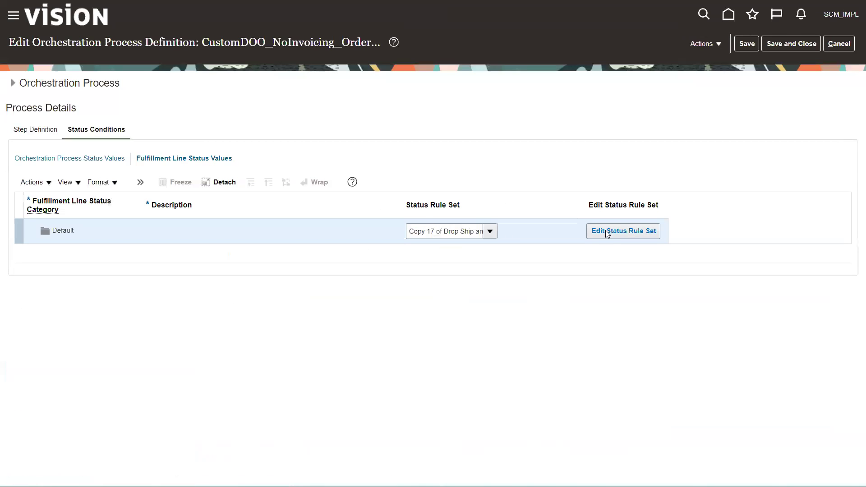
{"action": "left_click", "coordinate": [608, 232]}
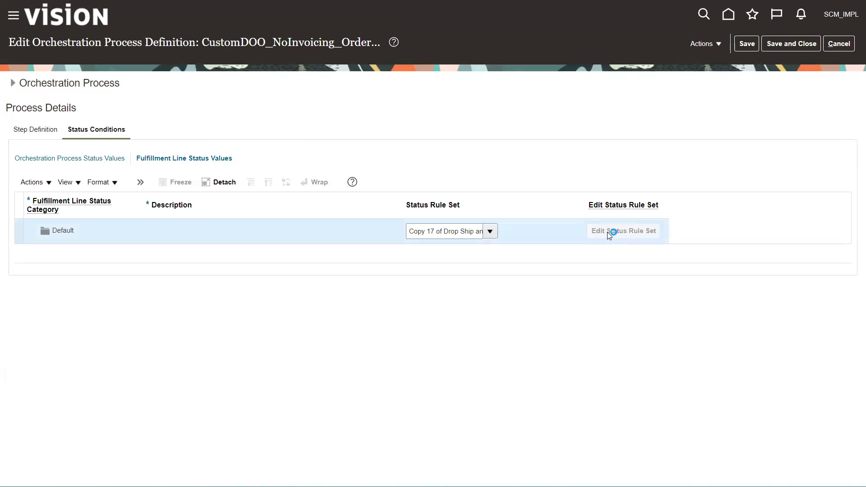
{"action": "left_click", "coordinate": [376, 259]}
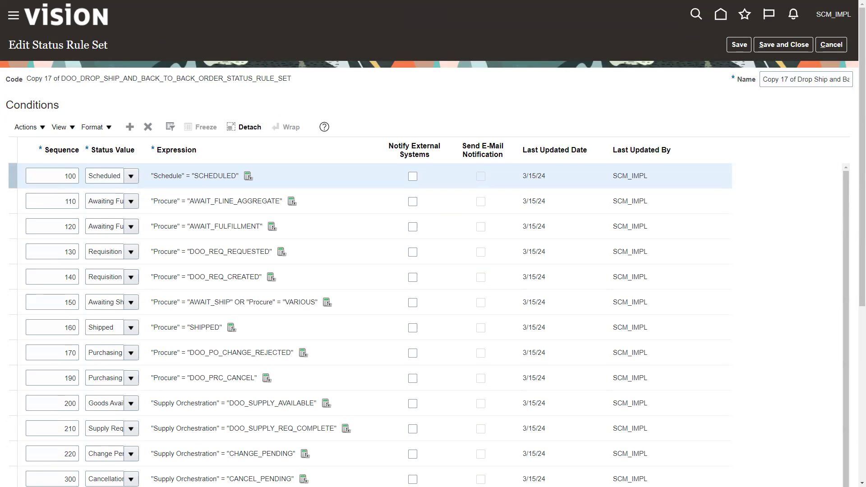
{"action": "scroll", "coordinate": [351, 301], "scroll_direction": "down", "scroll_amount": 1}
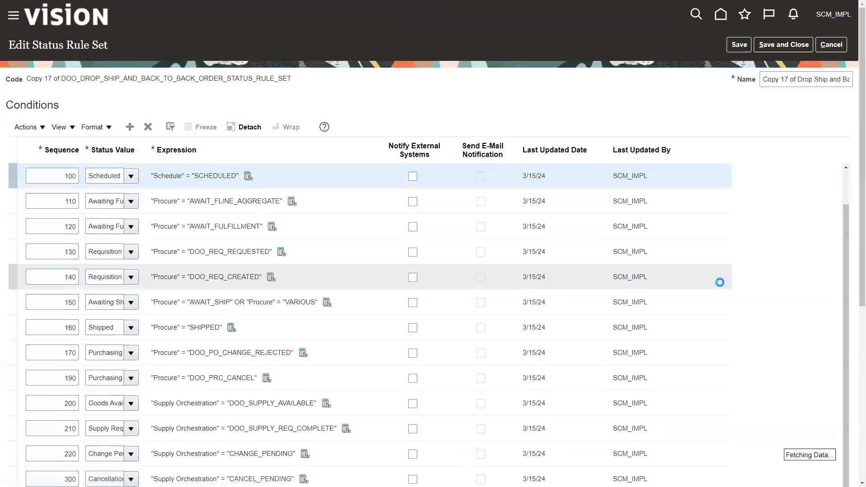
{"action": "scroll", "coordinate": [840, 274], "scroll_direction": "down", "scroll_amount": 2}
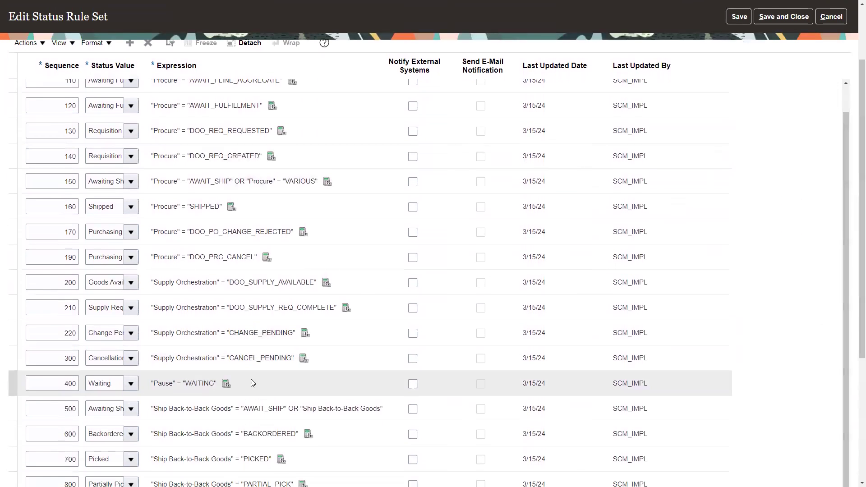
{"action": "scroll", "coordinate": [853, 329], "scroll_direction": "down", "scroll_amount": 3}
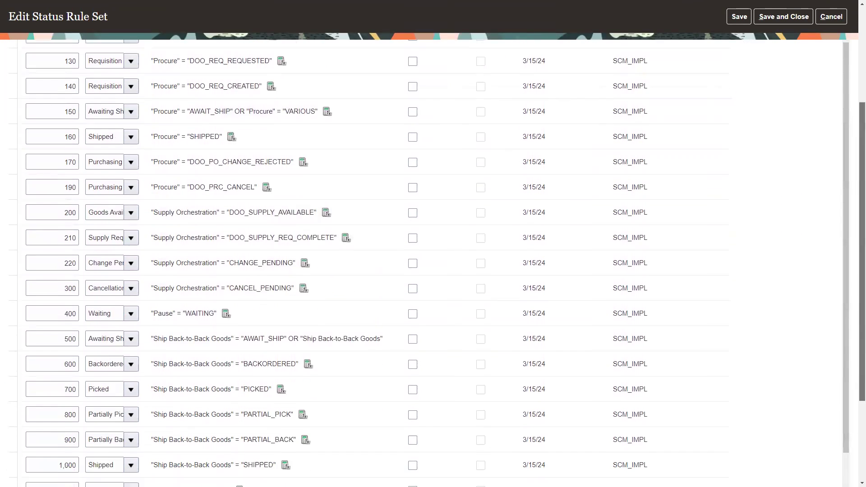
{"action": "scroll", "coordinate": [850, 357], "scroll_direction": "down", "scroll_amount": 5}
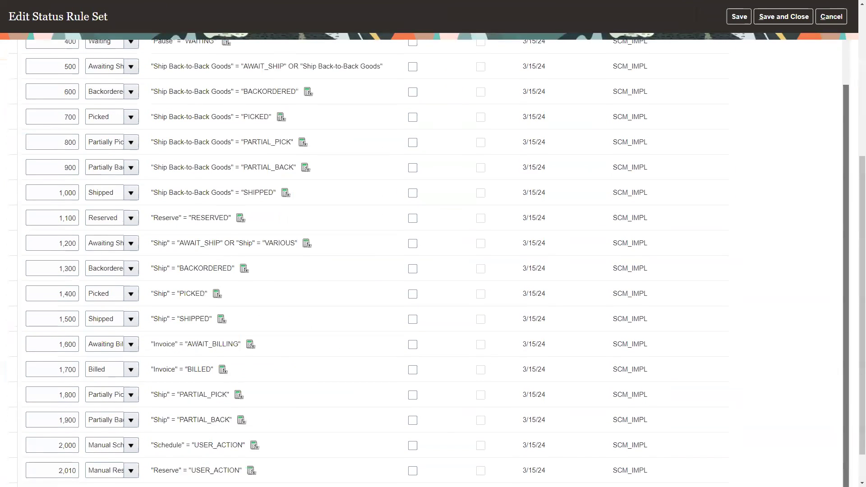
{"action": "scroll", "coordinate": [854, 444], "scroll_direction": "up", "scroll_amount": 4}
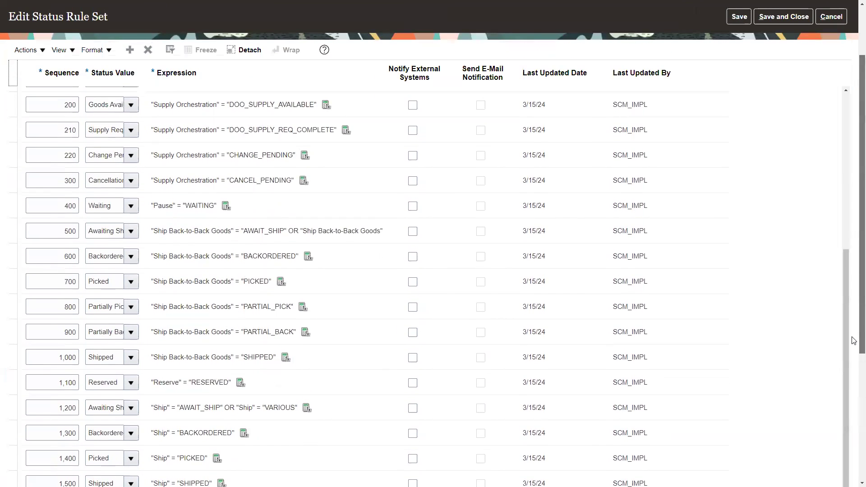
{"action": "scroll", "coordinate": [853, 349], "scroll_direction": "down", "scroll_amount": 1}
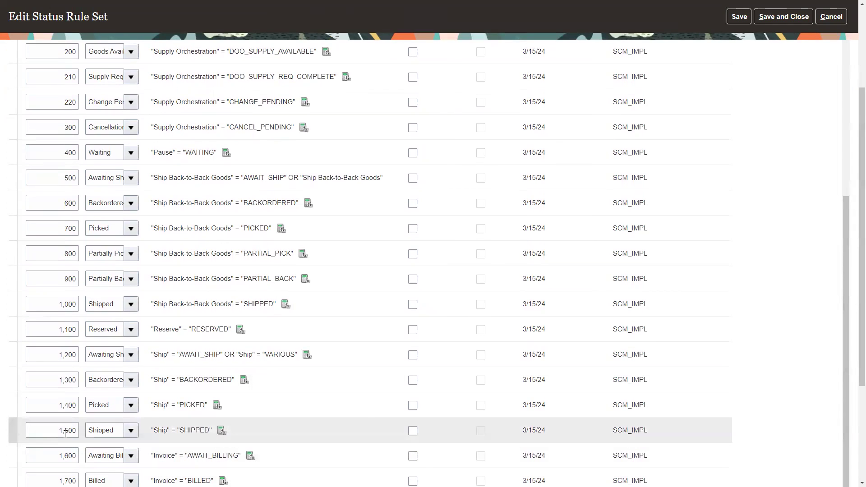
{"action": "scroll", "coordinate": [108, 456], "scroll_direction": "down", "scroll_amount": 1}
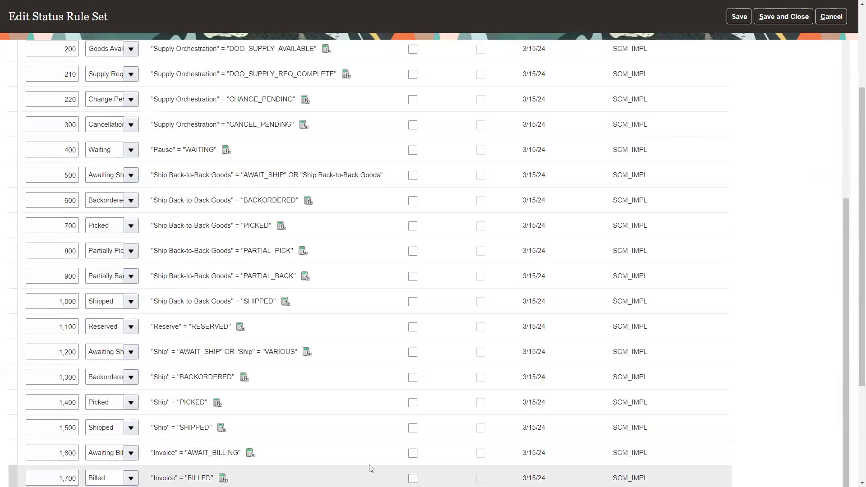
- Delete the Awaiting Billing condition from the status rule set
{"action": "left_click", "coordinate": [336, 453]}
{"action": "scroll", "coordinate": [336, 386], "scroll_direction": "up", "scroll_amount": 2}
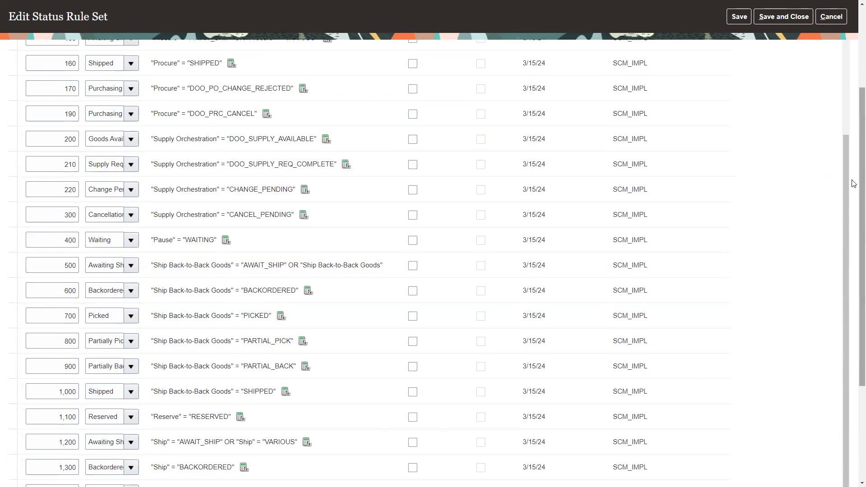
{"action": "scroll", "coordinate": [852, 180], "scroll_direction": "up", "scroll_amount": 3}
{"action": "scroll", "coordinate": [374, 277], "scroll_direction": "down", "scroll_amount": 2}
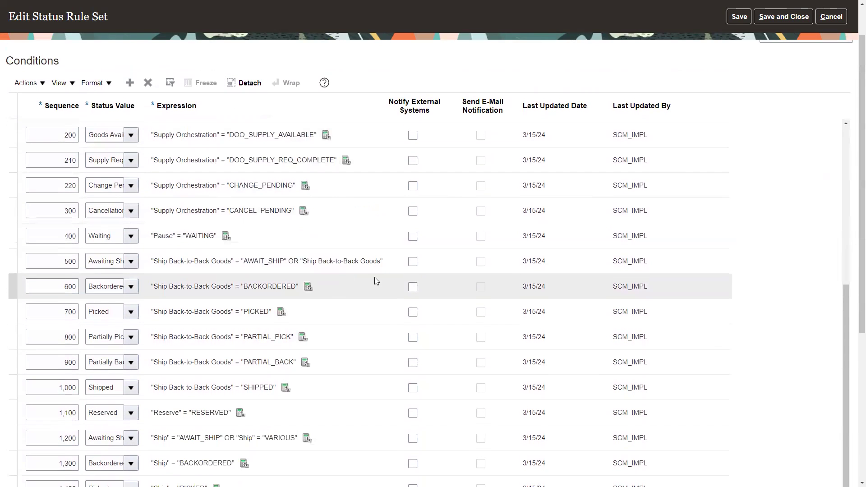
{"action": "left_click_drag", "start_coordinate": [853, 248], "coordinate": [854, 383]}
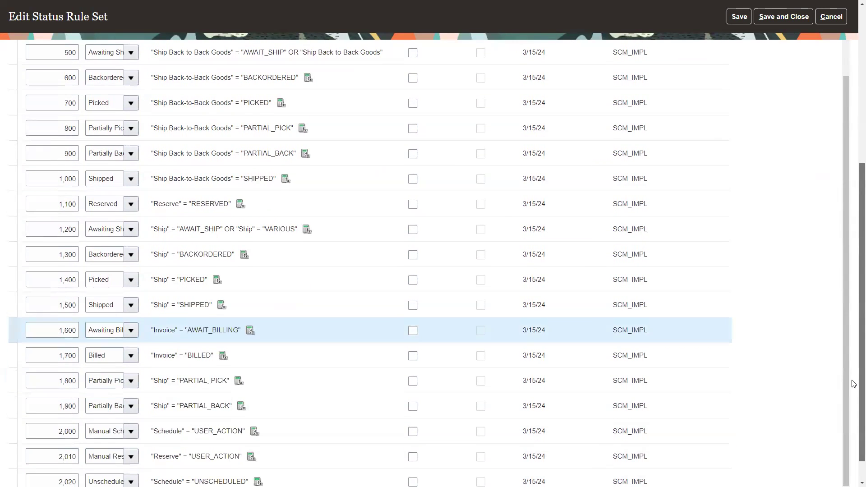
{"action": "scroll", "coordinate": [853, 317], "scroll_direction": "up", "scroll_amount": 4}
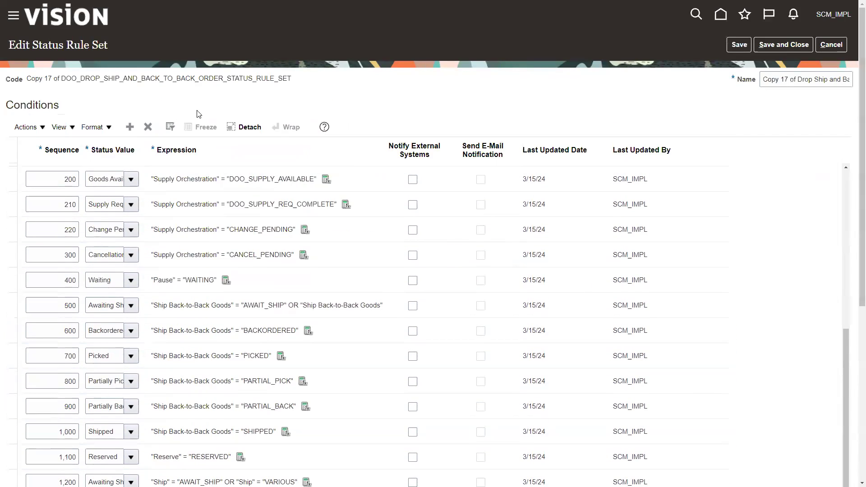
{"action": "left_click", "coordinate": [148, 128]}
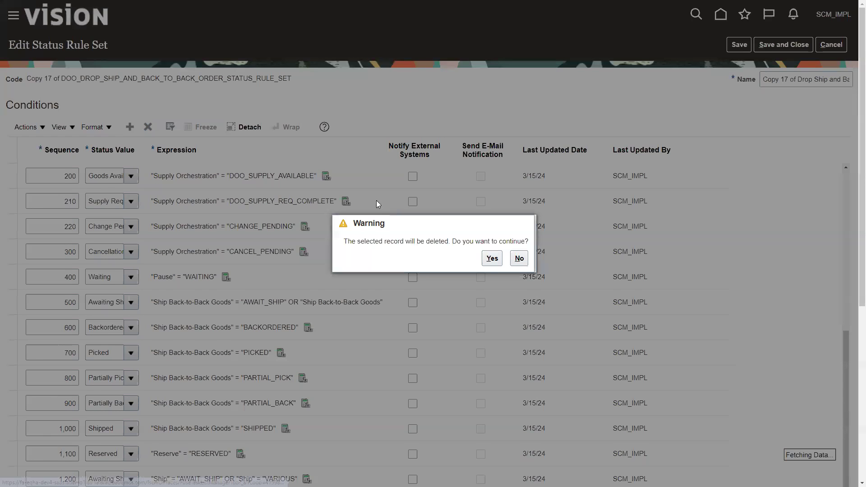
{"action": "left_click", "coordinate": [490, 259]}
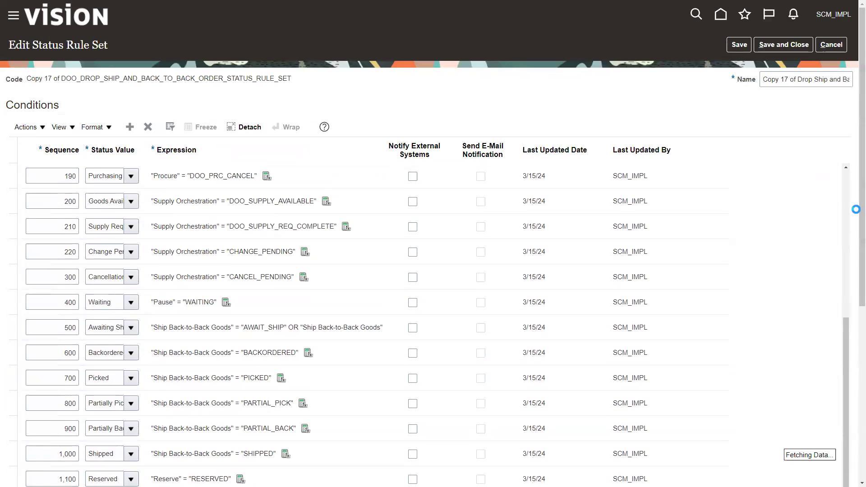
- Delete the Billed condition from the status rule set
{"action": "scroll", "coordinate": [853, 347], "scroll_direction": "down", "scroll_amount": 5}
{"action": "scroll", "coordinate": [853, 357], "scroll_direction": "down", "scroll_amount": 2}
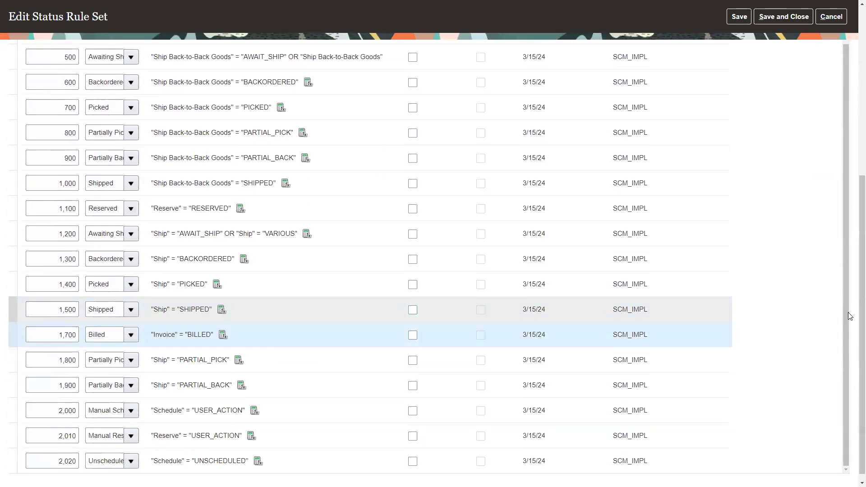
{"action": "scroll", "coordinate": [853, 310], "scroll_direction": "up", "scroll_amount": 5}
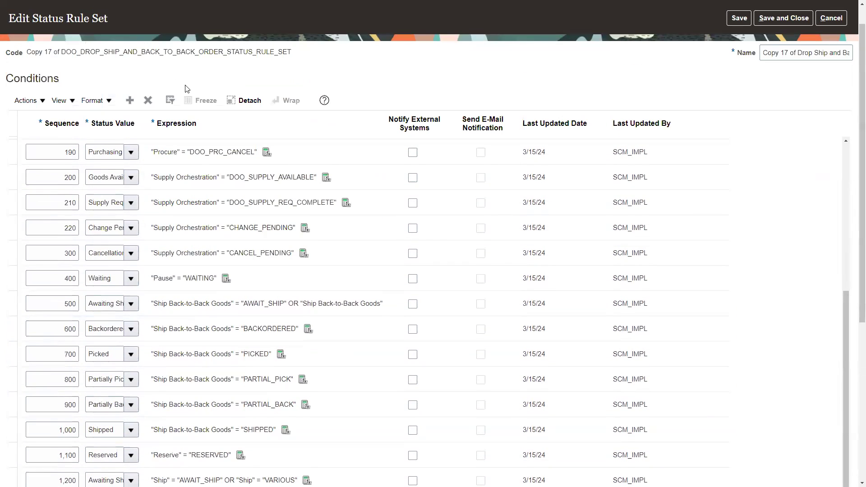
{"action": "left_click", "coordinate": [148, 100]}
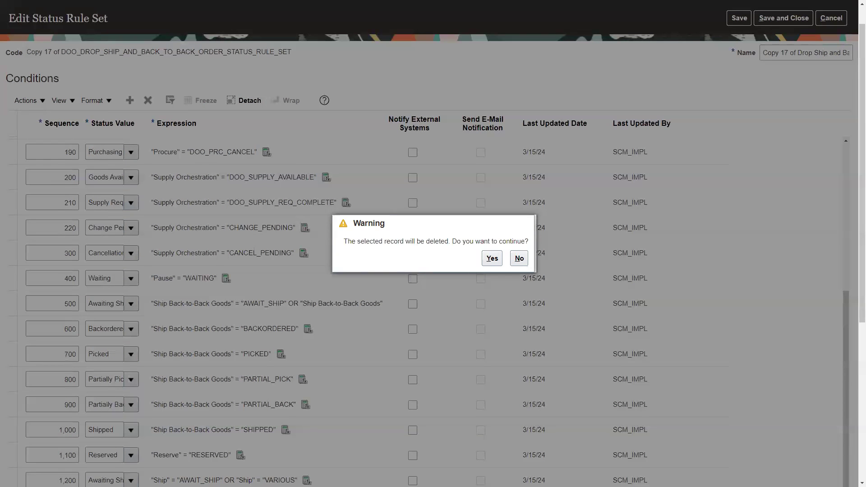
{"action": "left_click", "coordinate": [492, 258]}
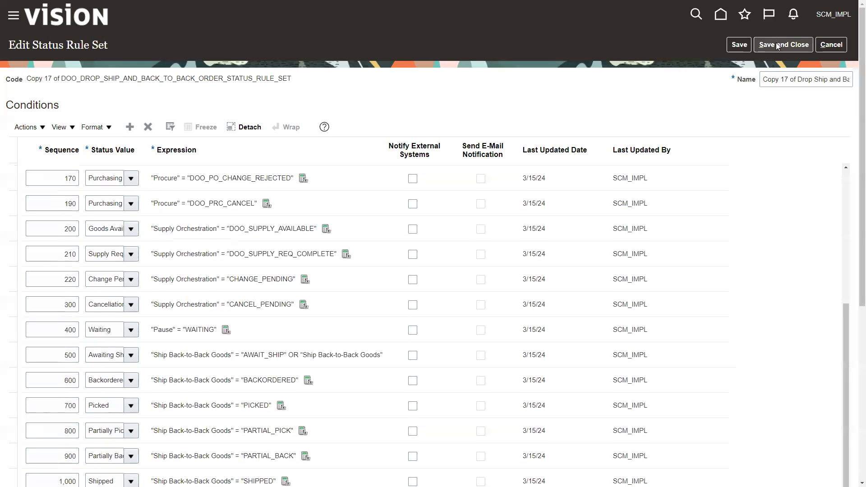
- Save the rule set and orchestration process, then validate the process
{"action": "left_click", "coordinate": [778, 45]}
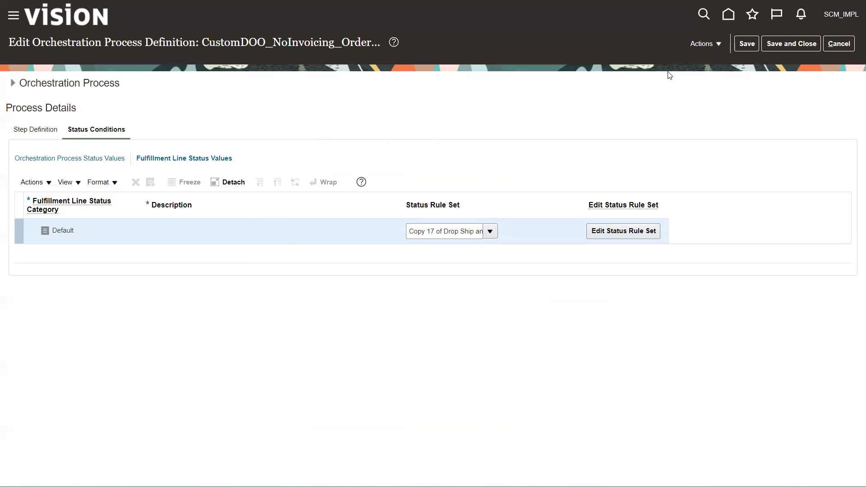
{"action": "left_click", "coordinate": [747, 44]}
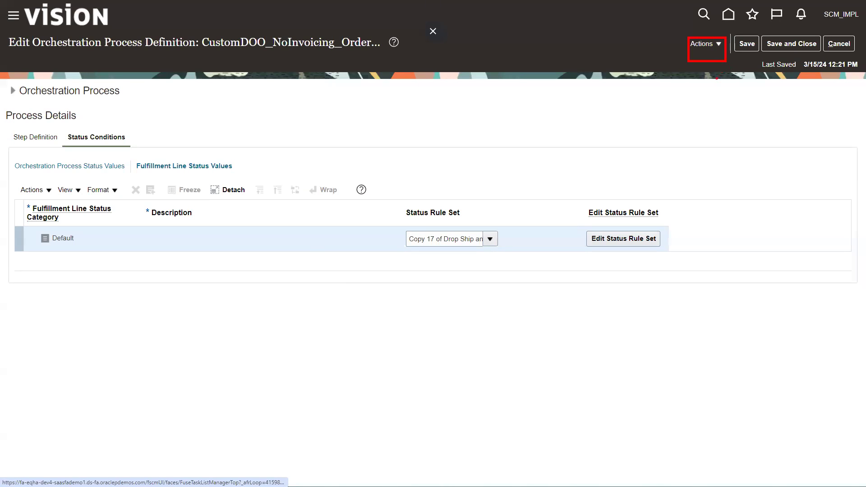
{"action": "left_click", "coordinate": [720, 44]}
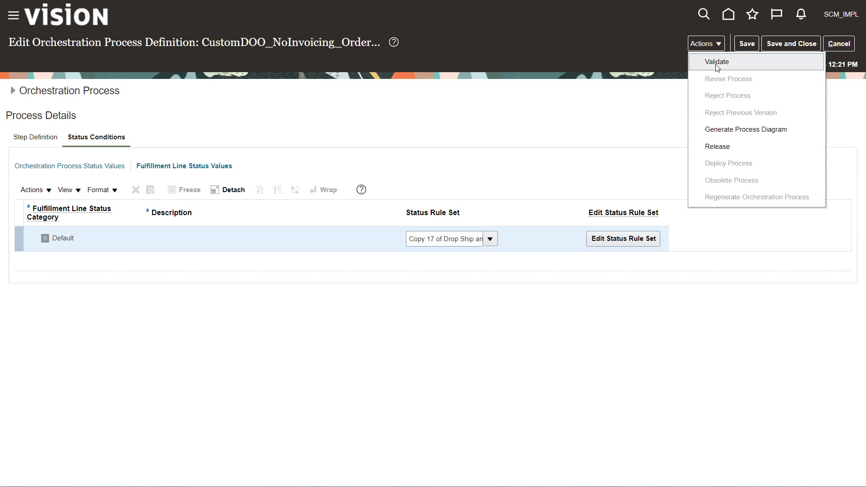
{"action": "left_click", "coordinate": [718, 63]}
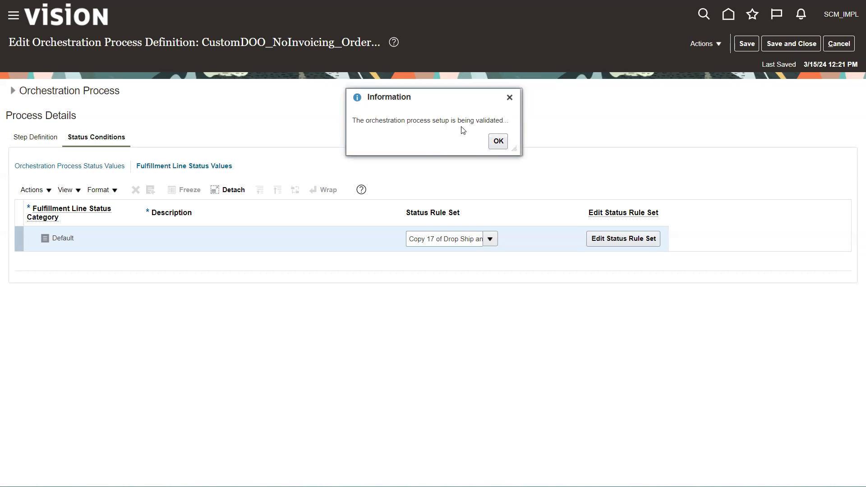
{"action": "left_click", "coordinate": [497, 142]}
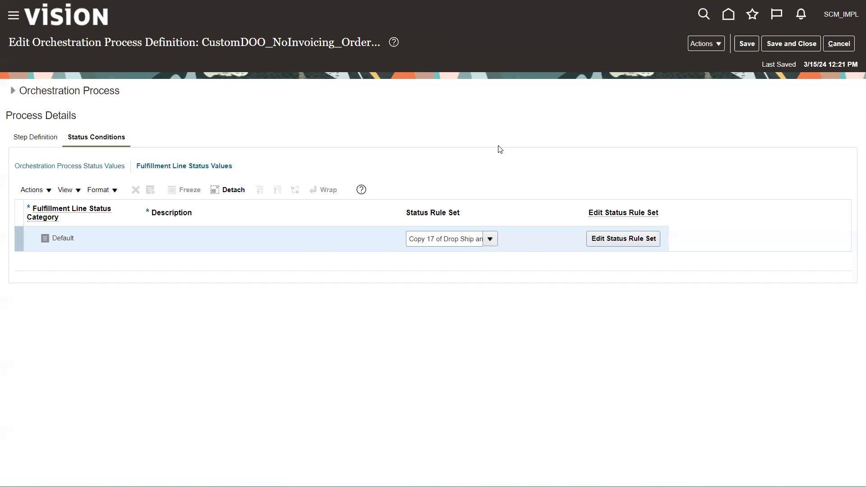
- Release the orchestration process to production and dismiss the follow-up dialogs
{"action": "left_click", "coordinate": [704, 45]}
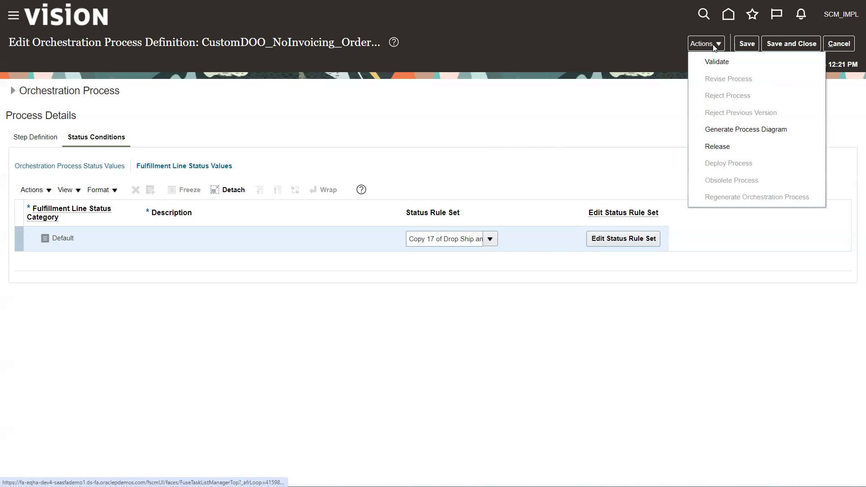
{"action": "left_click", "coordinate": [718, 149]}
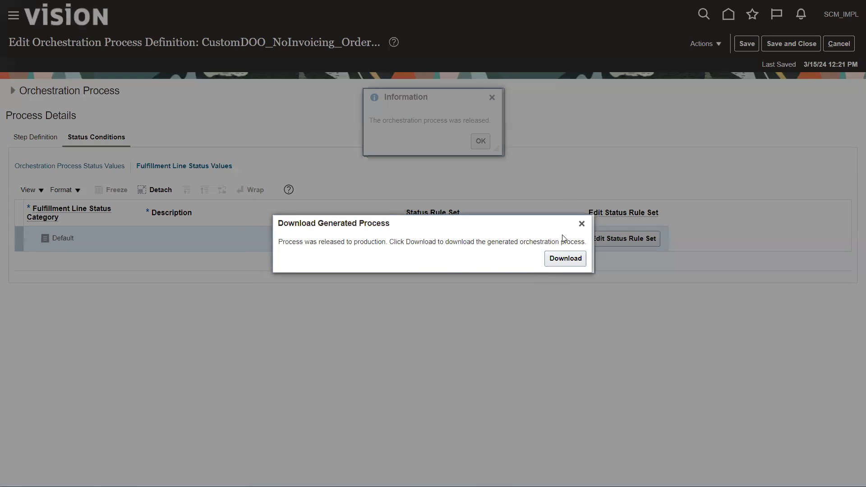
{"action": "left_click", "coordinate": [581, 224]}
{"action": "left_click", "coordinate": [480, 141]}
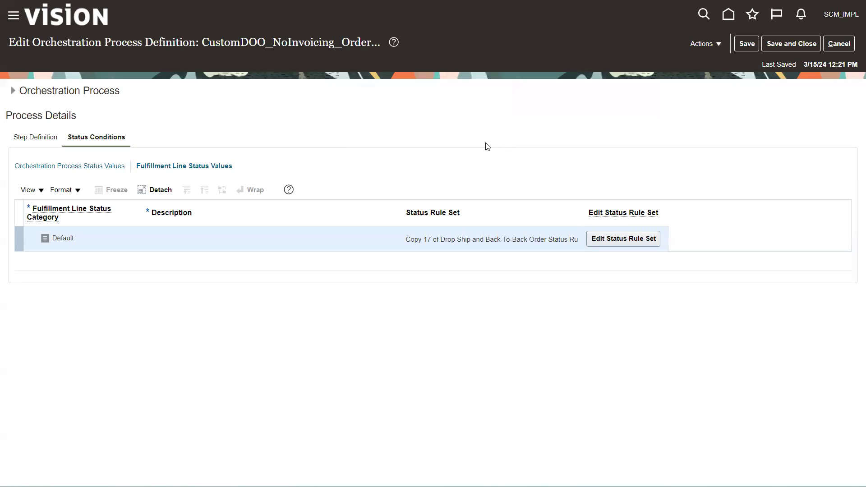
- Deploy CustomDOO_NoInvoicing_OrderFulfillmentGenericProcess via Deploy Process, entering the account password
{"action": "left_click", "coordinate": [718, 41]}
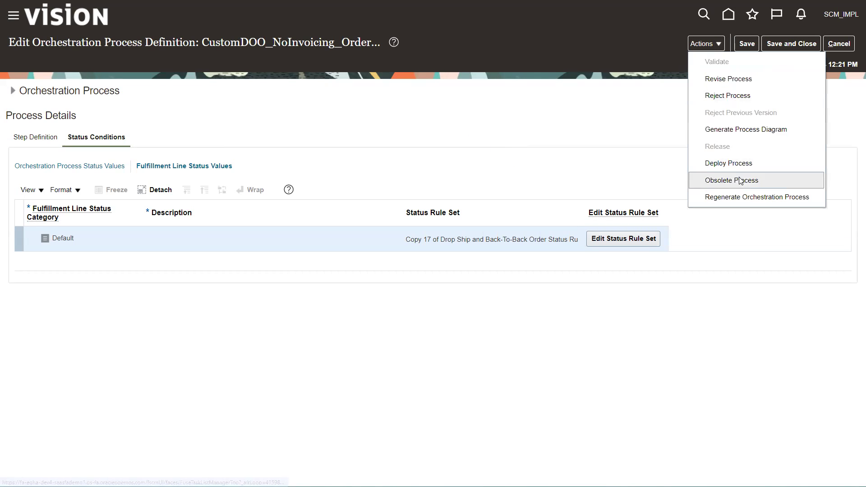
{"action": "left_click", "coordinate": [714, 165]}
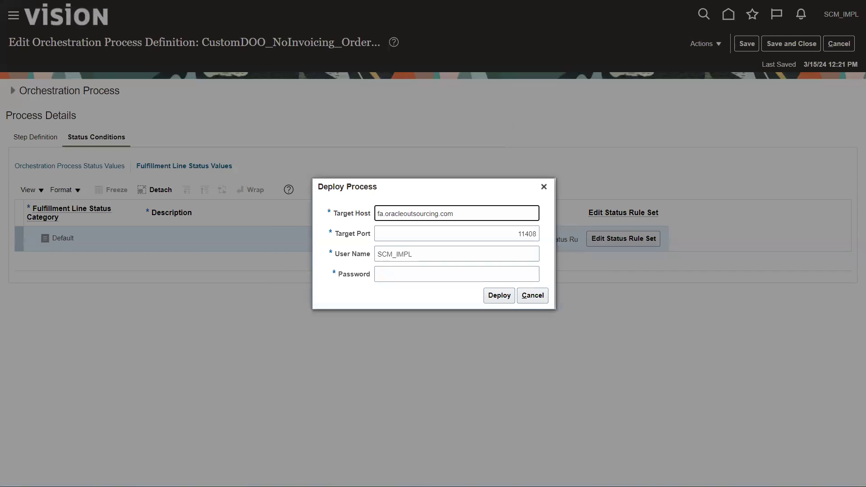
{"action": "left_click", "coordinate": [388, 274]}
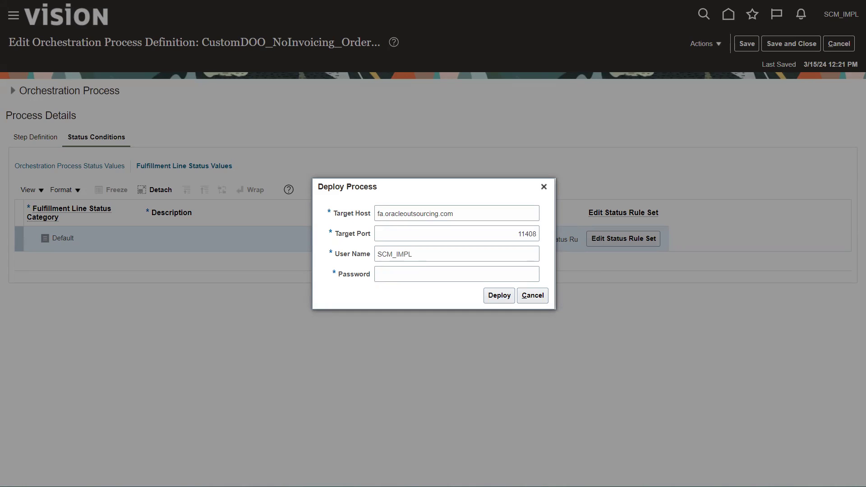
{"action": "left_click", "coordinate": [389, 276]}
{"action": "key", "text": "ctrl+v"}
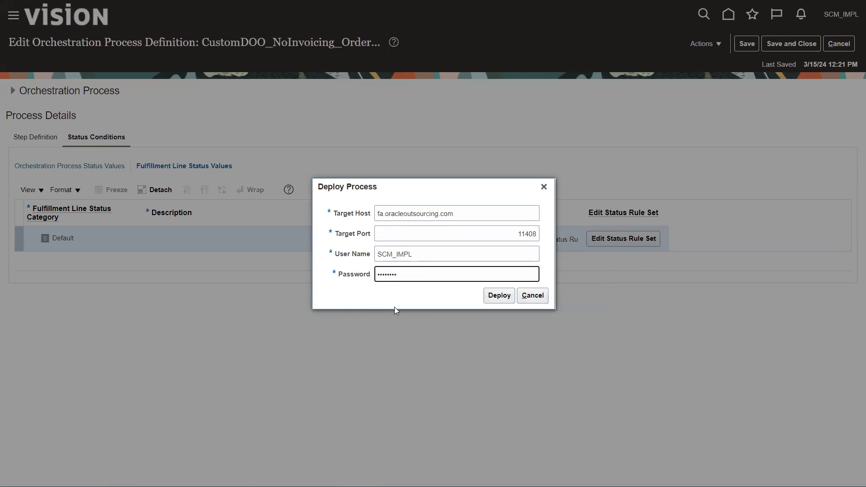
{"action": "left_click", "coordinate": [500, 301]}
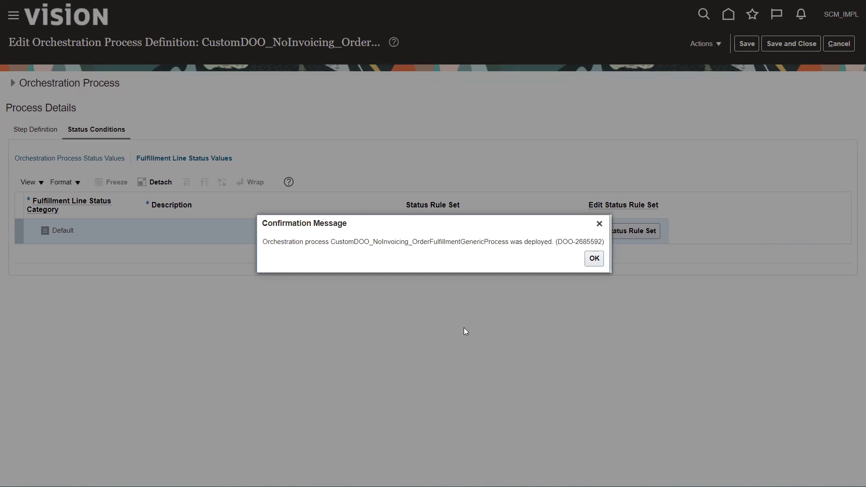
{"action": "left_click", "coordinate": [600, 224]}
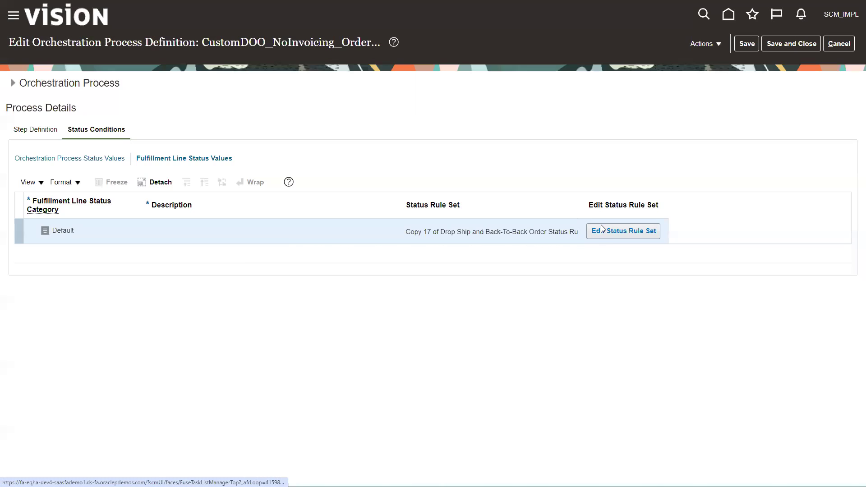
- Save and close the process definition, then cancel back to the task search page
{"action": "left_click", "coordinate": [774, 45]}
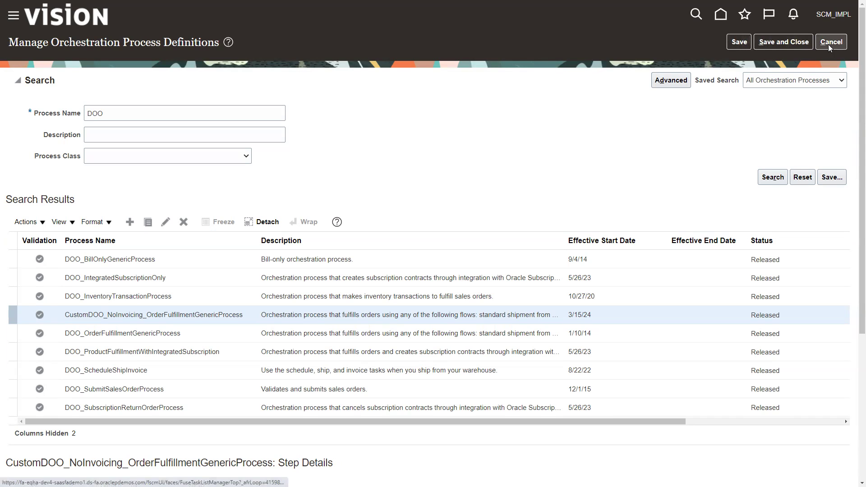
{"action": "left_click", "coordinate": [817, 43]}
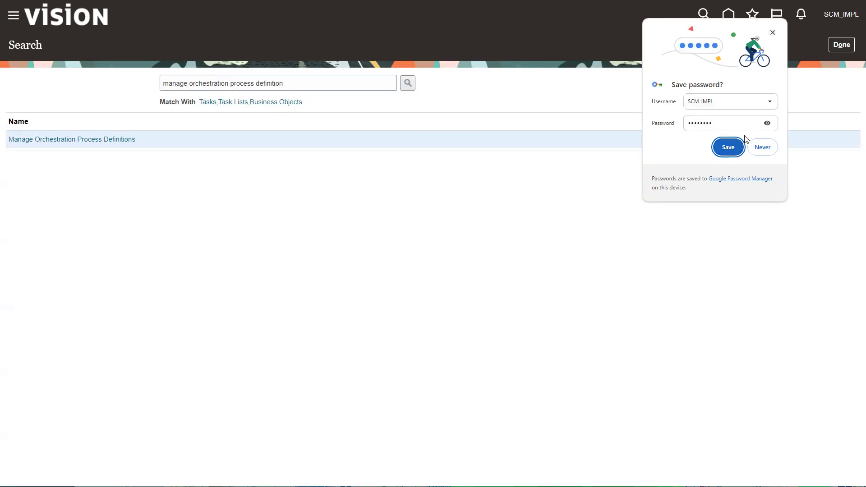
- Search tasks for 'Manage Process' and open Manage Process Assignment Rules for Sales Orders
{"action": "left_click", "coordinate": [773, 32]}
{"action": "left_click_drag", "start_coordinate": [305, 83], "coordinate": [141, 92]}
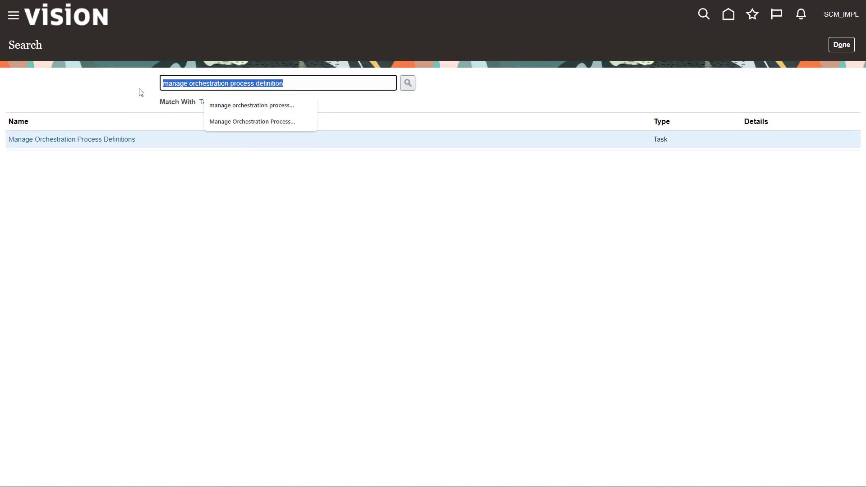
{"action": "type", "text": "Manage Proce"}
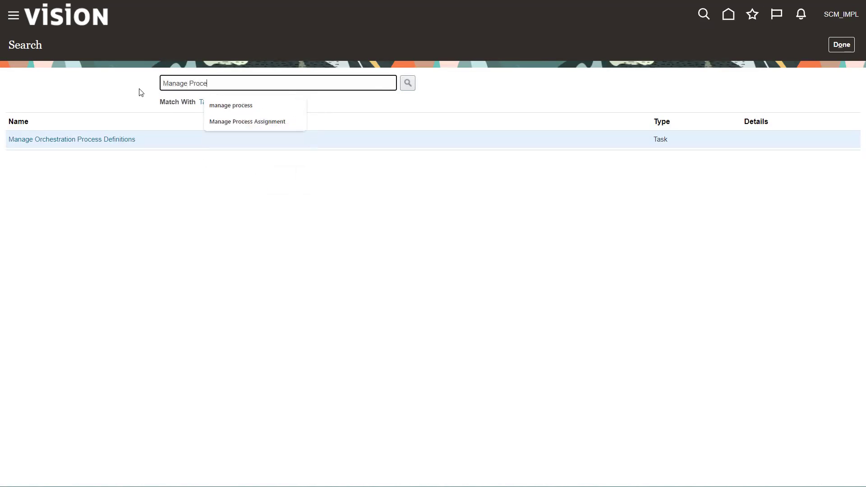
{"action": "type", "text": "ss"}
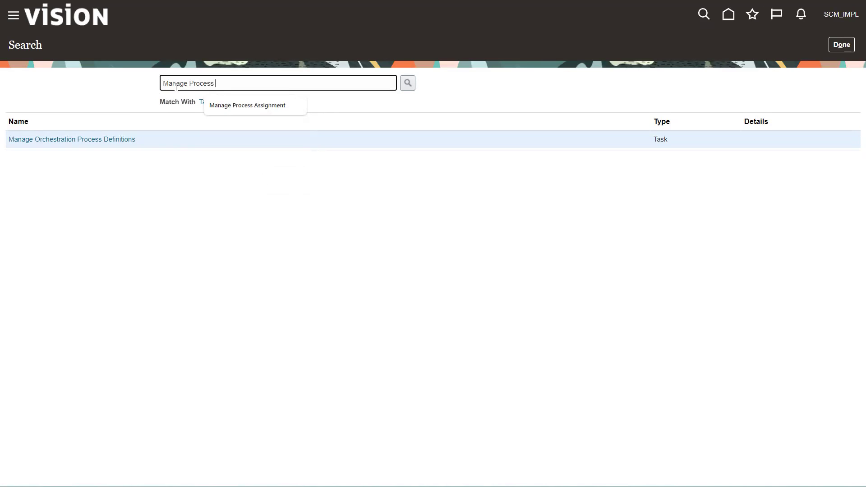
{"action": "left_click", "coordinate": [261, 110]}
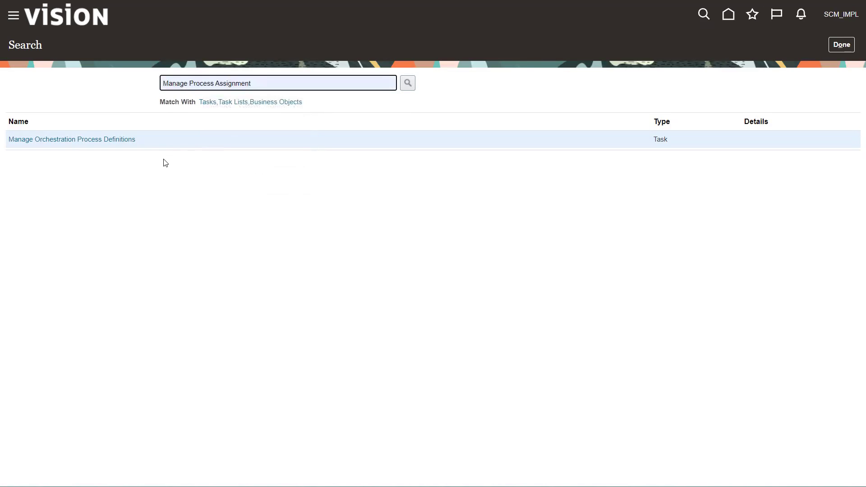
{"action": "left_click", "coordinate": [406, 85]}
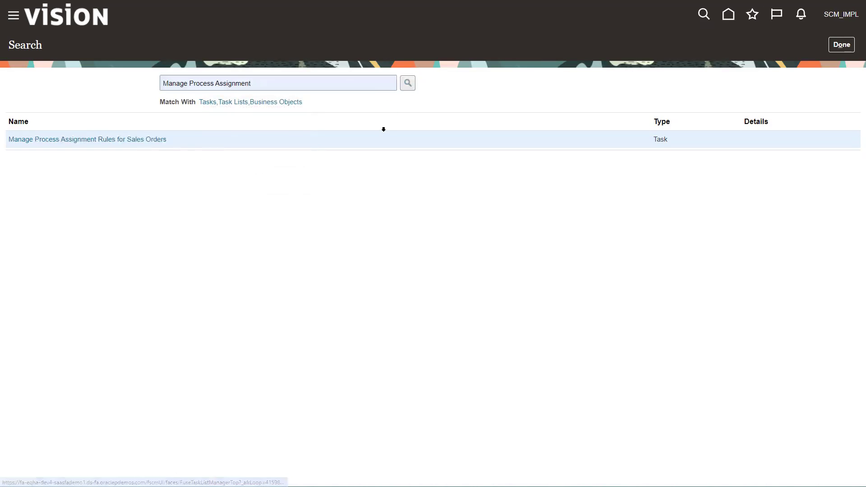
{"action": "left_click", "coordinate": [96, 140]}
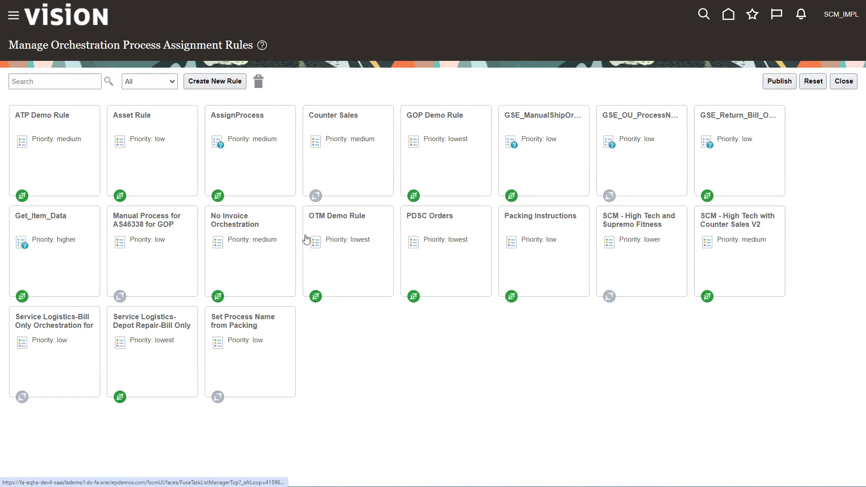
- Create a new assignment rule named 'No Invoicing for Projects'
{"action": "left_click", "coordinate": [208, 84]}
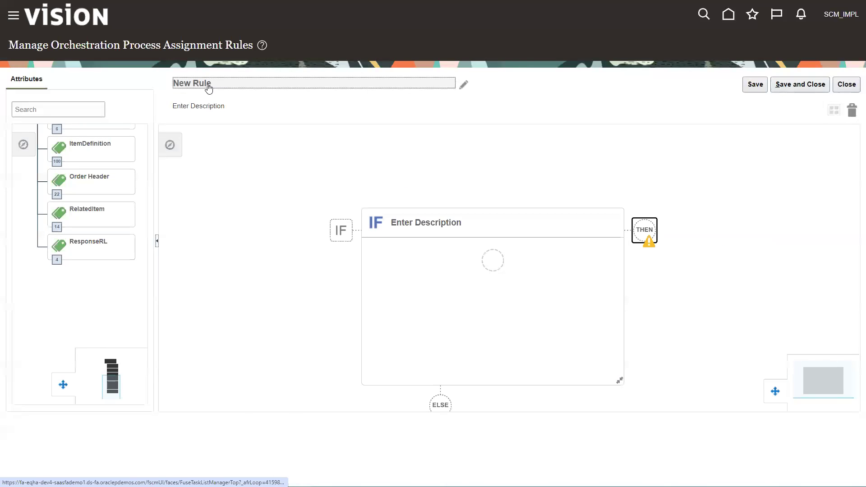
{"action": "left_click", "coordinate": [396, 84]}
{"action": "left_click_drag", "start_coordinate": [431, 241], "coordinate": [368, 240]}
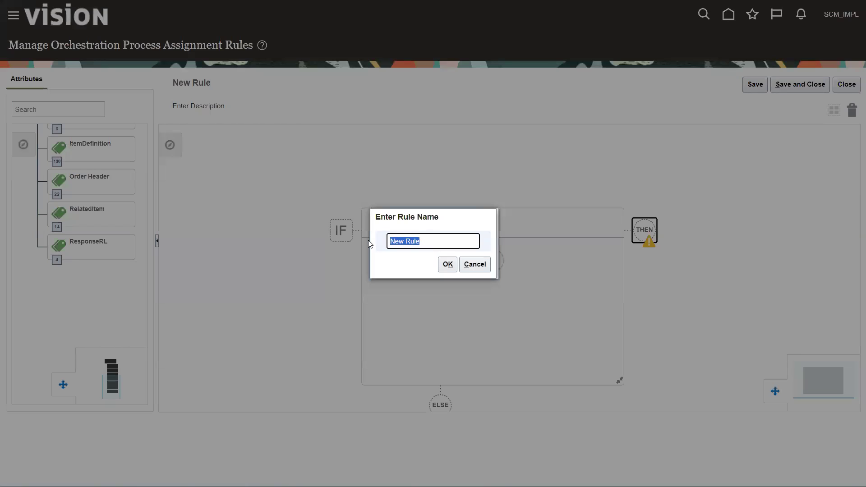
{"action": "type", "text": "No Invoicin f"}
{"action": "key", "text": "BackSpace"}
{"action": "key", "text": "BackSpace"}
{"action": "type", "text": "g for Por"}
{"action": "key", "text": "BackSpace"}
{"action": "key", "text": "BackSpace"}
{"action": "type", "text": "rojects"}
{"action": "left_click_drag", "start_coordinate": [468, 241], "coordinate": [382, 244]}
{"action": "key", "text": "ctrl+c"}
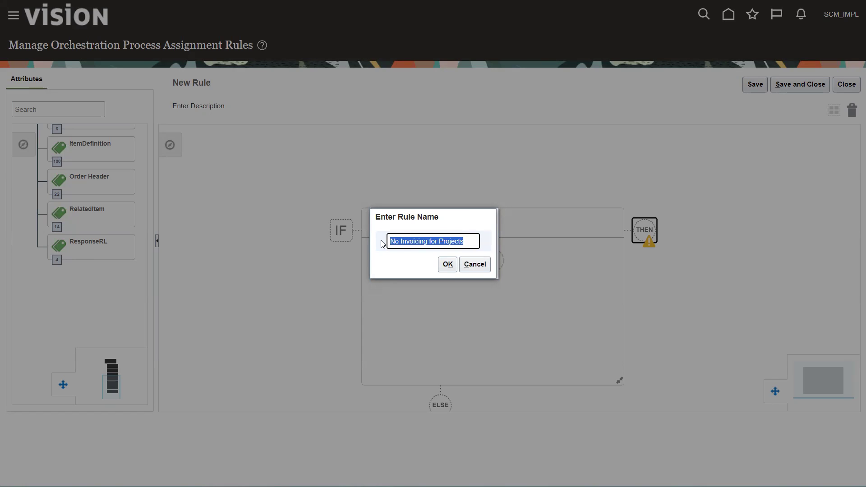
{"action": "left_click", "coordinate": [448, 264]}
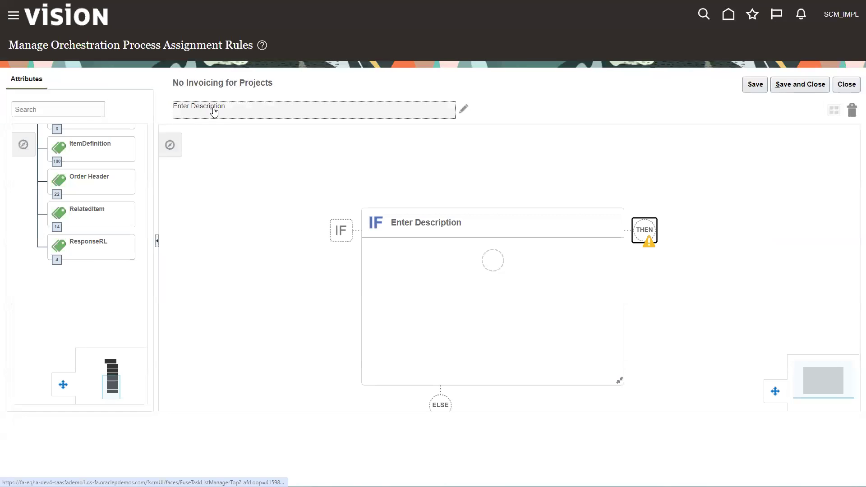
- Give the rule the description 'No Invoicing for Projects - Use this rule to prevent invoice on Project related orders'
{"action": "left_click", "coordinate": [214, 110]}
{"action": "key", "text": "ctrl+v"}
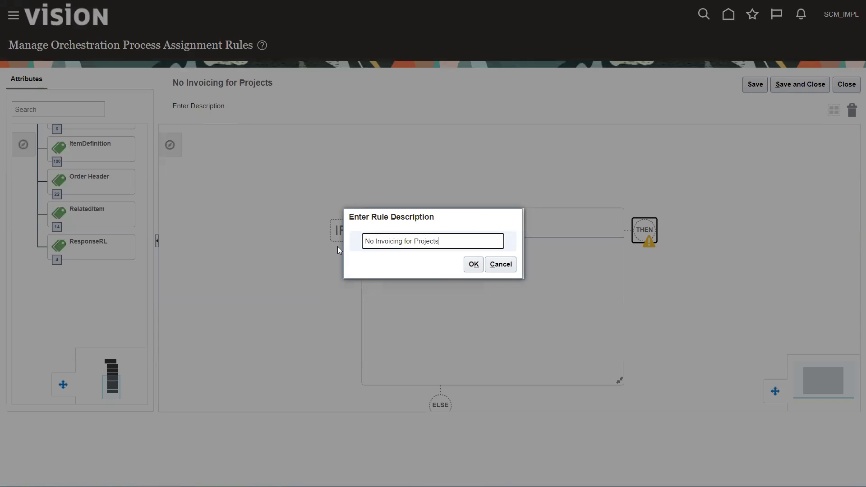
{"action": "type", "text": "- Use this reu"}
{"action": "key", "text": "BackSpace"}
{"action": "key", "text": "BackSpace"}
{"action": "key", "text": "BackSpace"}
{"action": "type", "text": "rule fto prevent invoice"}
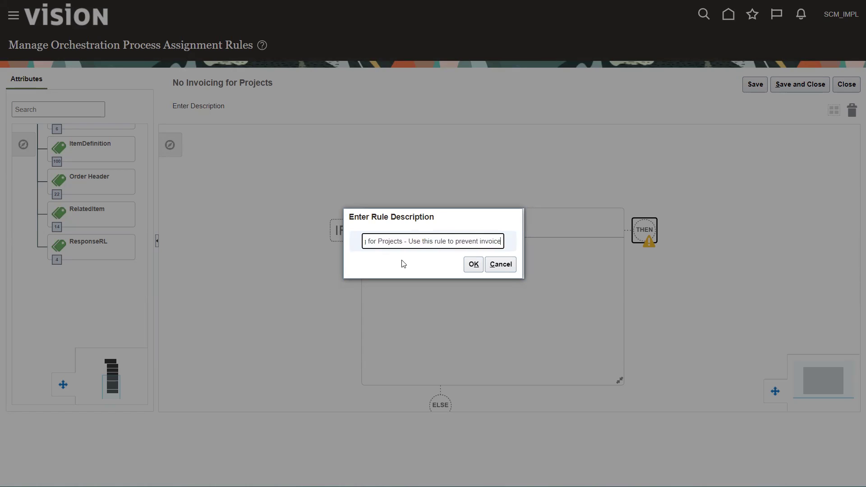
{"action": "type", "text": " on Project relate"}
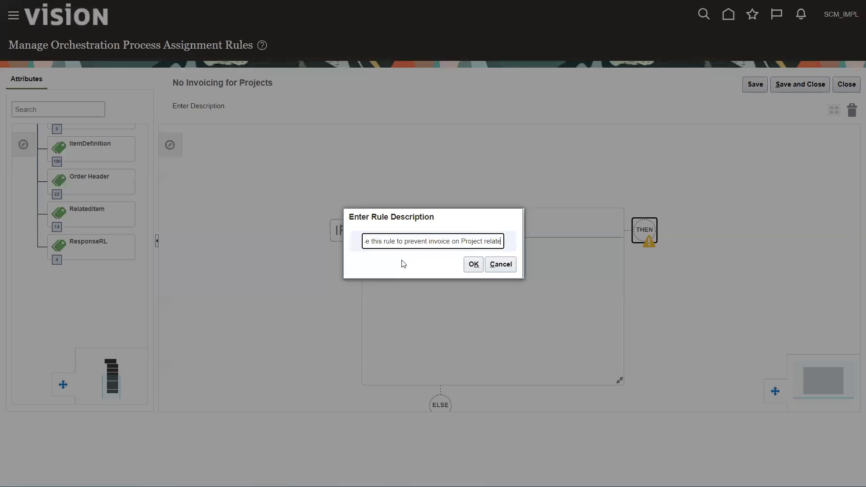
{"action": "type", "text": "d orders"}
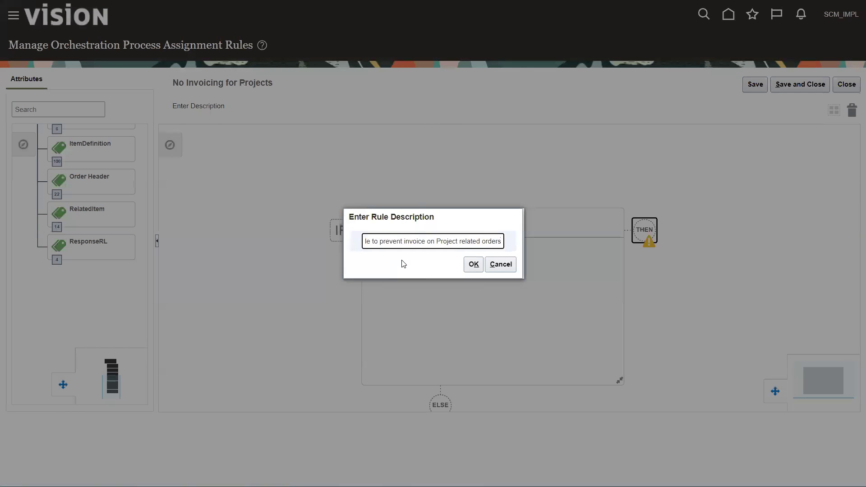
{"action": "left_click", "coordinate": [474, 264]}
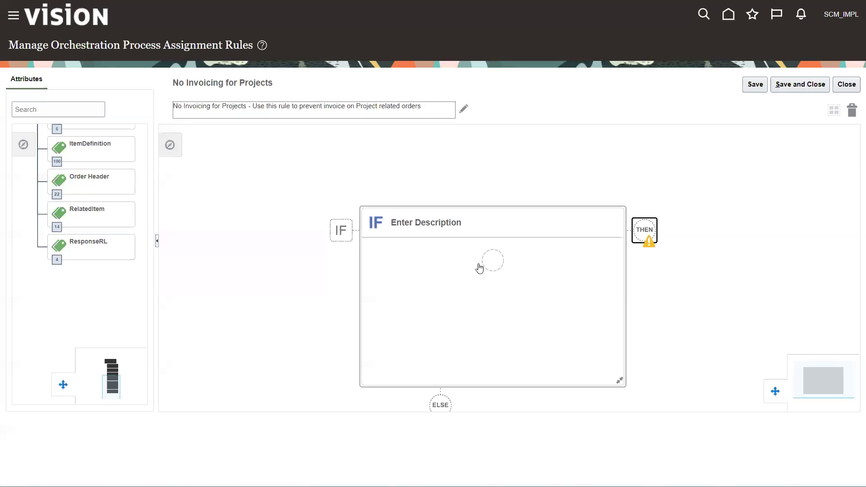
{"action": "left_click", "coordinate": [39, 109]}
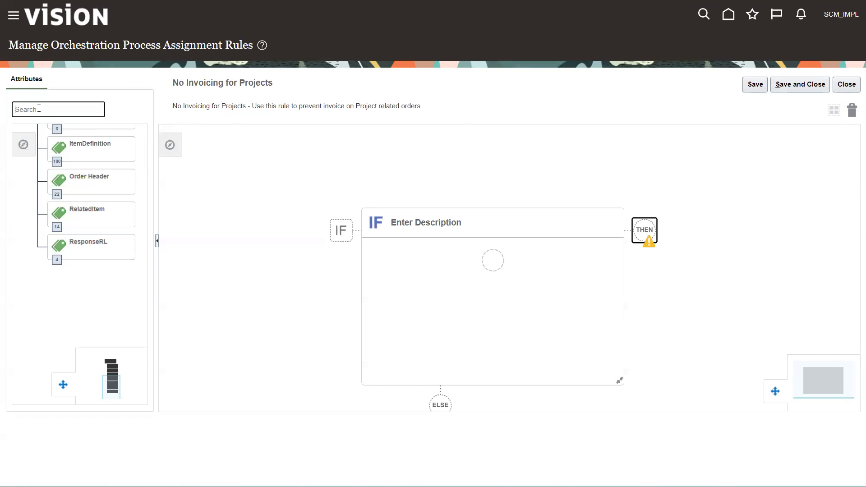
- Add the Order Header's Order Type attribute to the IF block, set to Project Order
{"action": "type", "text": "Type"}
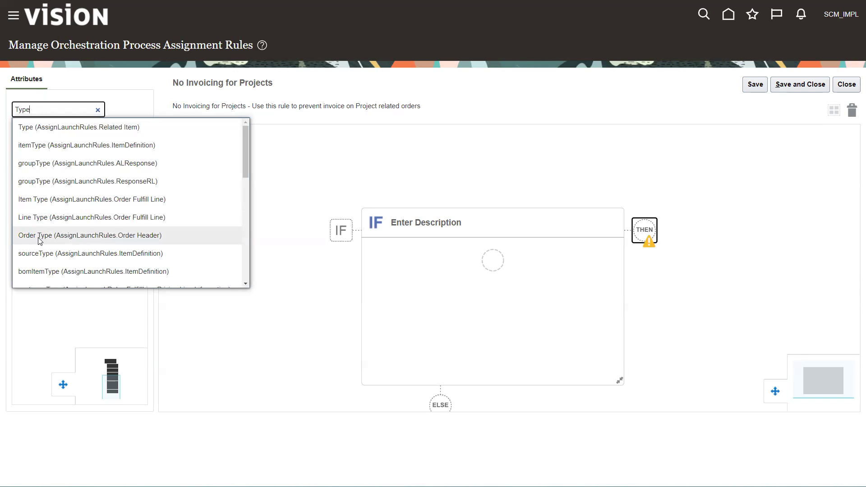
{"action": "left_click", "coordinate": [40, 236]}
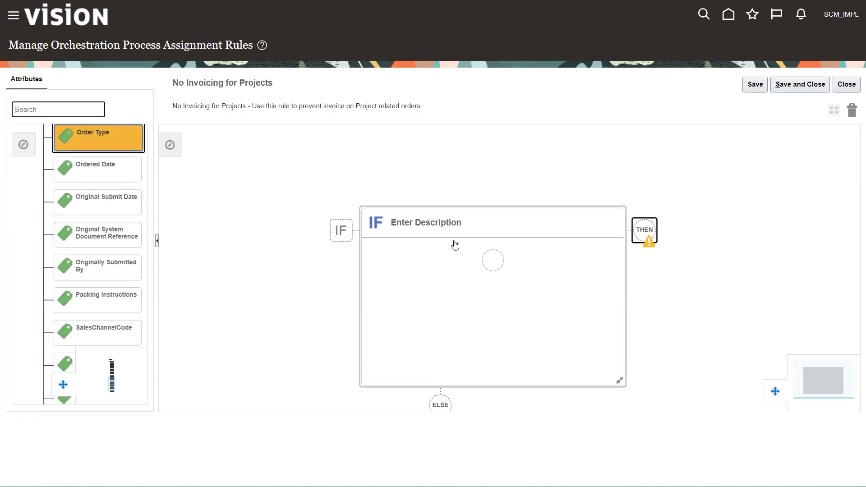
{"action": "left_click_drag", "start_coordinate": [487, 226], "coordinate": [448, 200]}
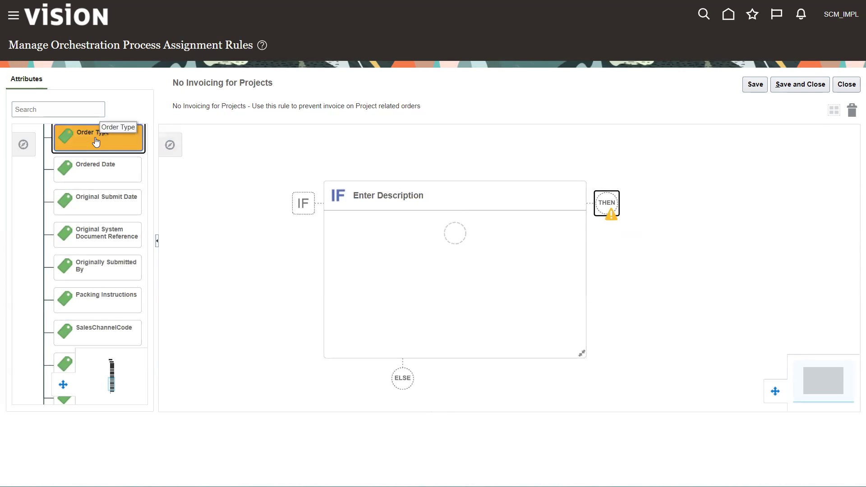
{"action": "left_click_drag", "start_coordinate": [93, 140], "coordinate": [423, 237]}
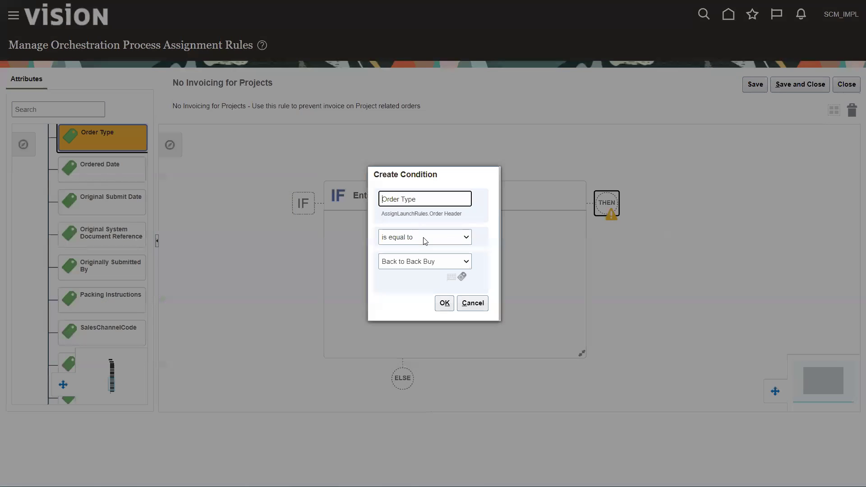
{"action": "left_click", "coordinate": [460, 264]}
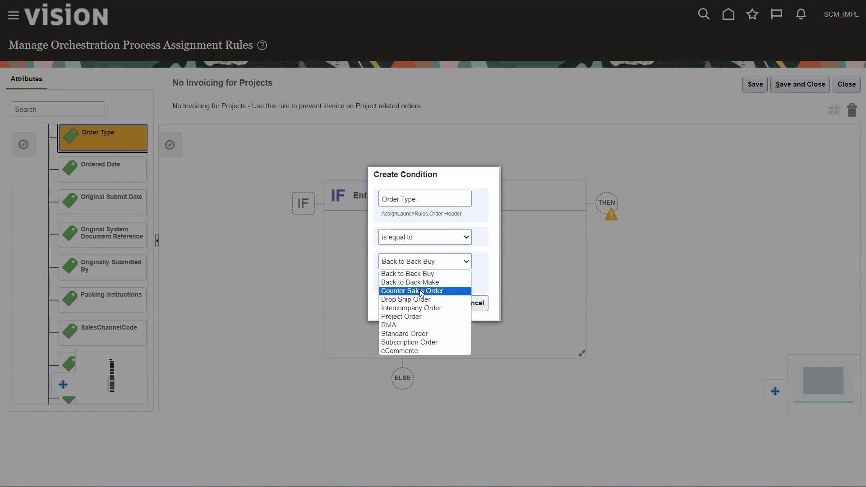
{"action": "left_click", "coordinate": [406, 317]}
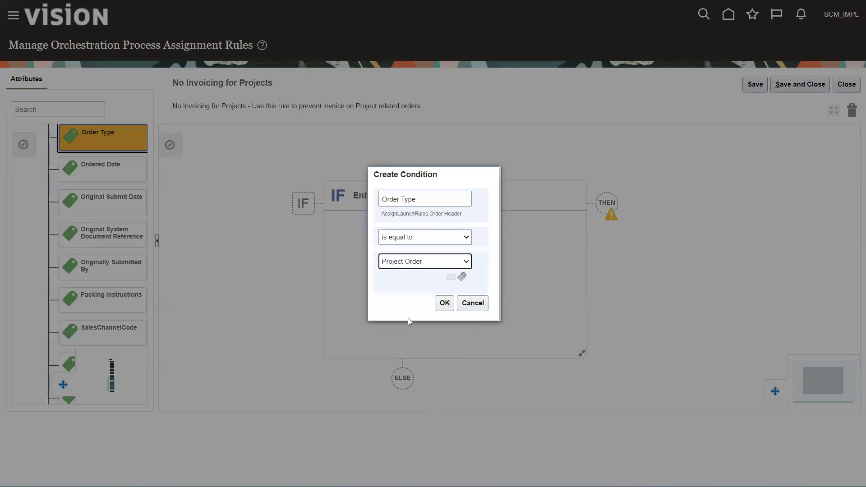
{"action": "left_click", "coordinate": [441, 305]}
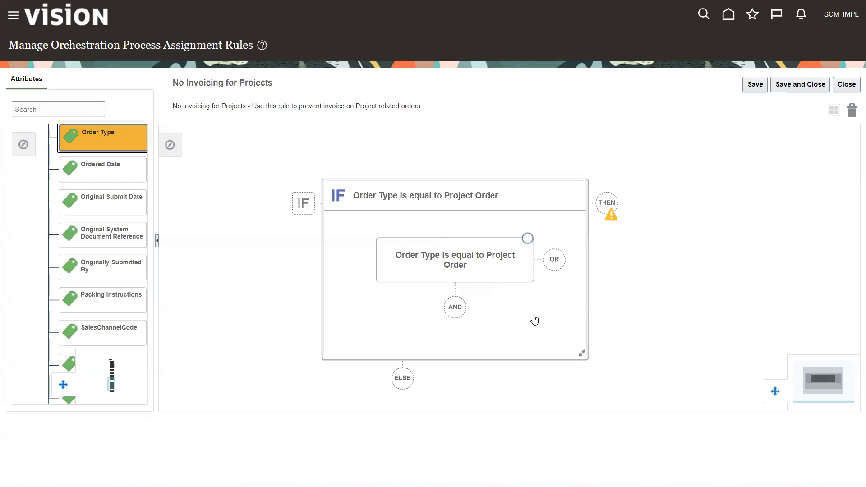
{"action": "left_click_drag", "start_coordinate": [511, 314], "coordinate": [425, 313]}
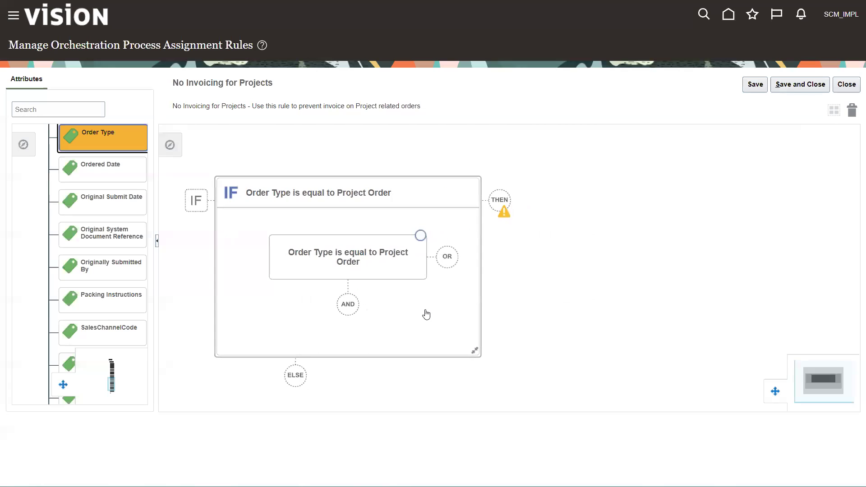
- Add a THEN Do block with a new action on the Process Name attribute
{"action": "left_click", "coordinate": [501, 207]}
{"action": "left_click", "coordinate": [536, 218]}
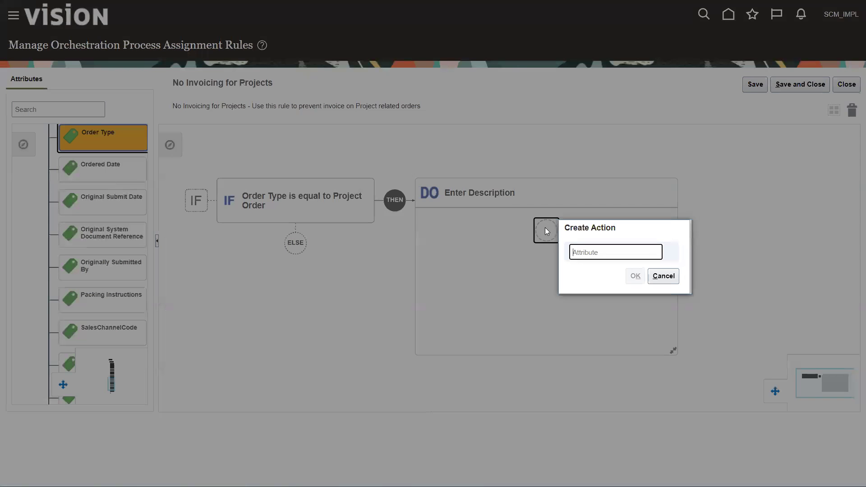
{"action": "left_click", "coordinate": [545, 231]}
{"action": "type", "text": "Process Name"}
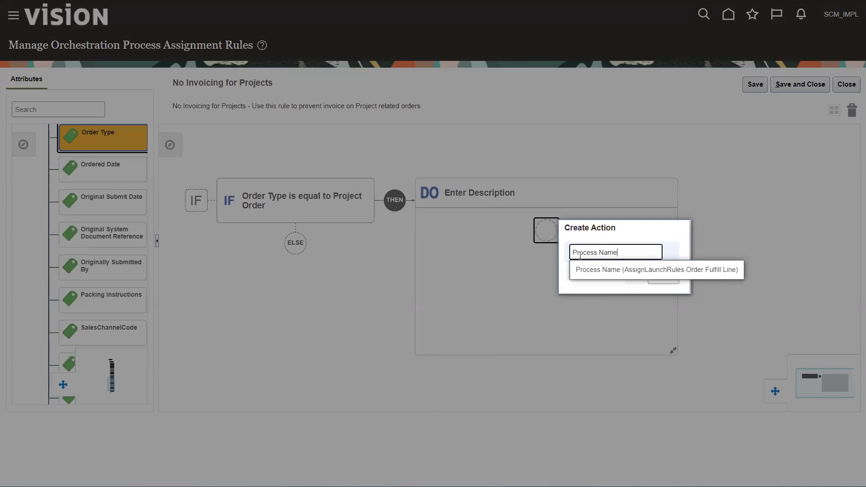
{"action": "left_click", "coordinate": [594, 273]}
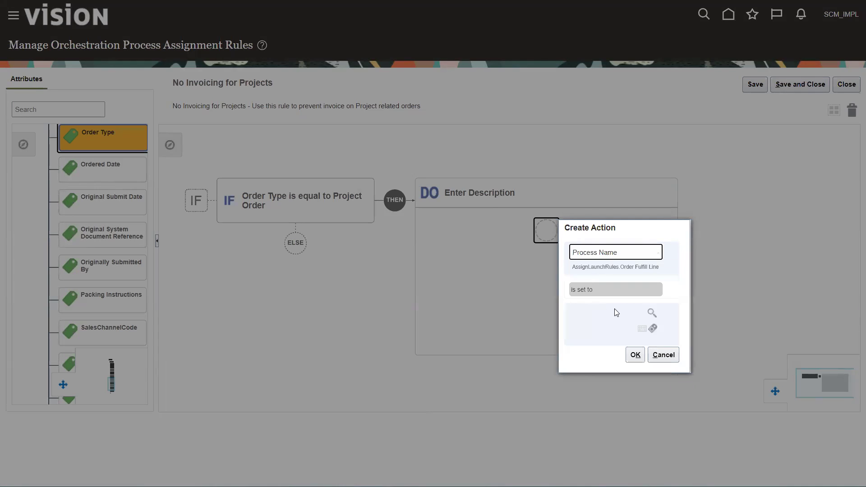
- Set Process Name to CustomDOO_NoInvoicing_OrderFulfillmentGenericProcess, found by searching 'Invoicing', then save and close
{"action": "left_click", "coordinate": [652, 313]}
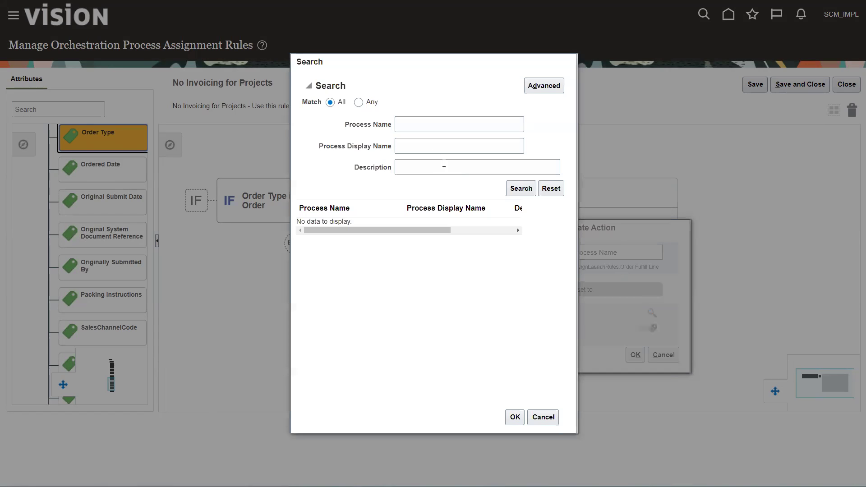
{"action": "left_click", "coordinate": [534, 85]}
{"action": "left_click", "coordinate": [430, 125]}
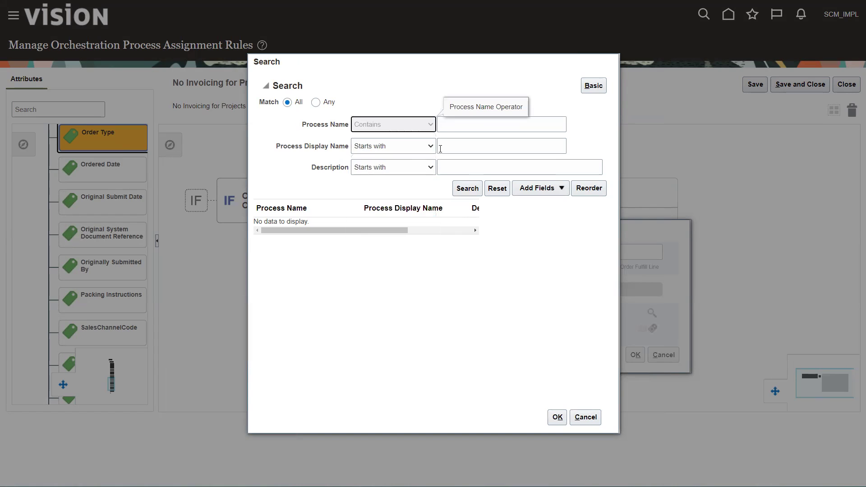
{"action": "left_click", "coordinate": [446, 127]}
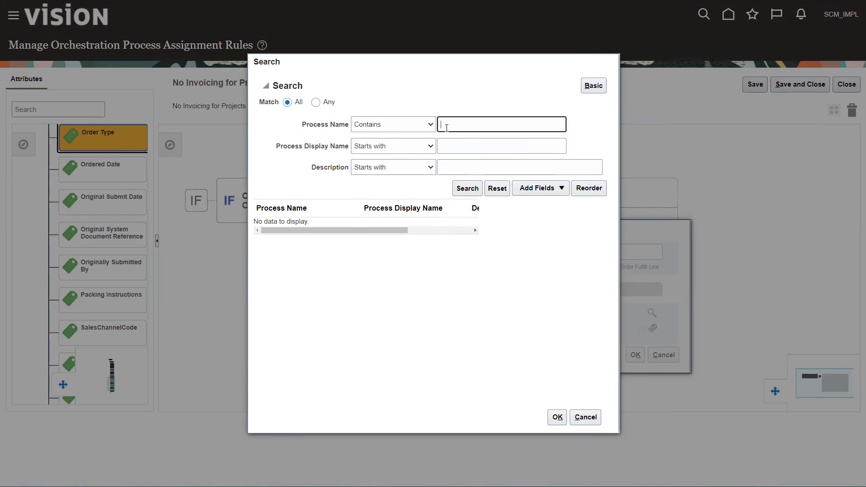
{"action": "type", "text": "Invoicing"}
{"action": "left_click", "coordinate": [464, 188]}
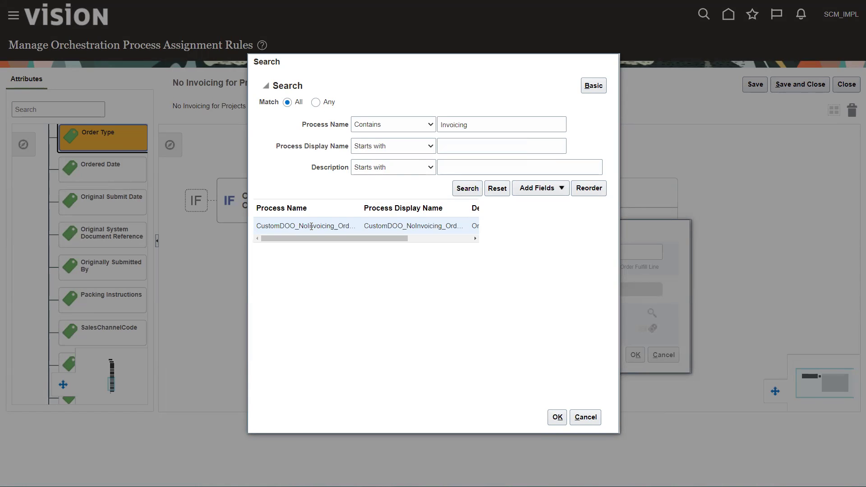
{"action": "left_click", "coordinate": [557, 417]}
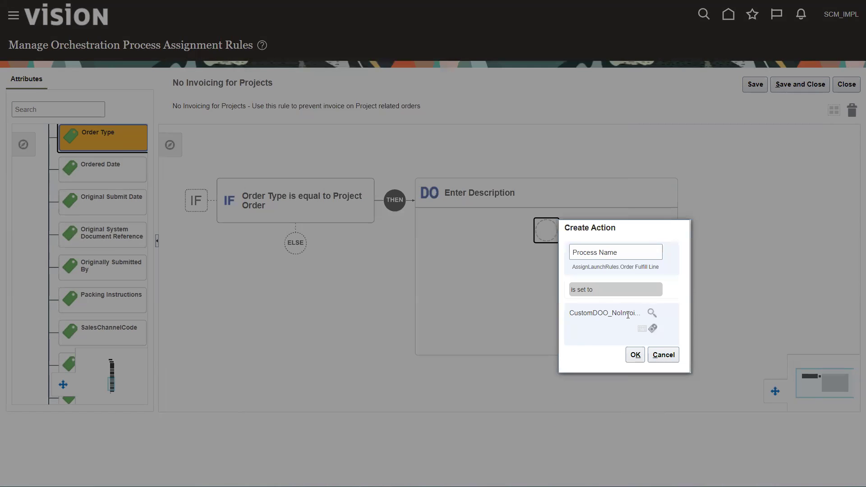
{"action": "left_click", "coordinate": [634, 355]}
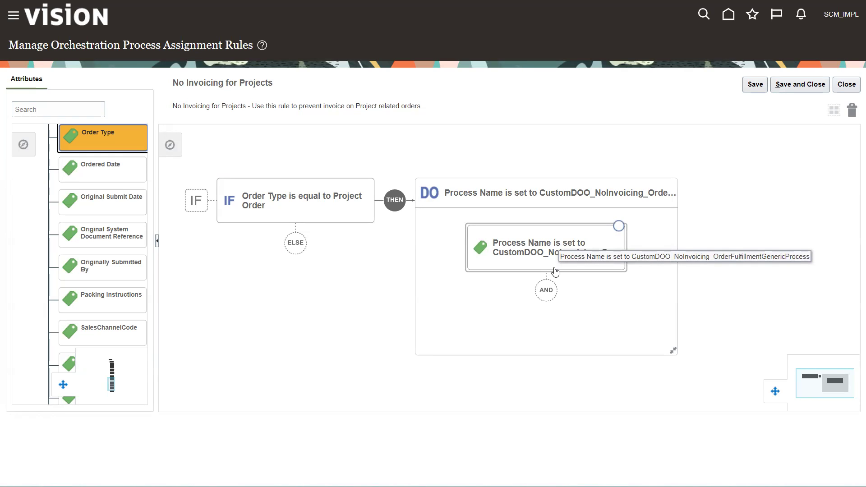
{"action": "left_click", "coordinate": [785, 90]}
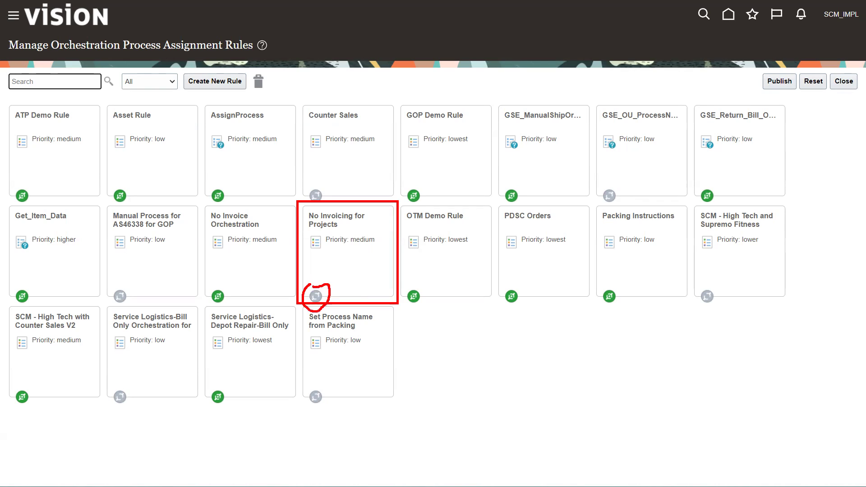
- Tick Activate Rule on the No Invoicing for Projects rule, save it, and verify it shows as active
{"action": "left_click", "coordinate": [338, 274]}
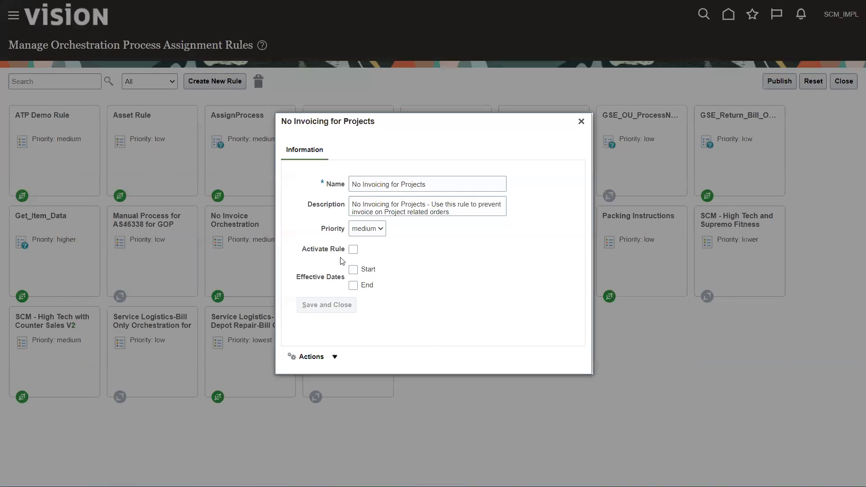
{"action": "left_click", "coordinate": [353, 250]}
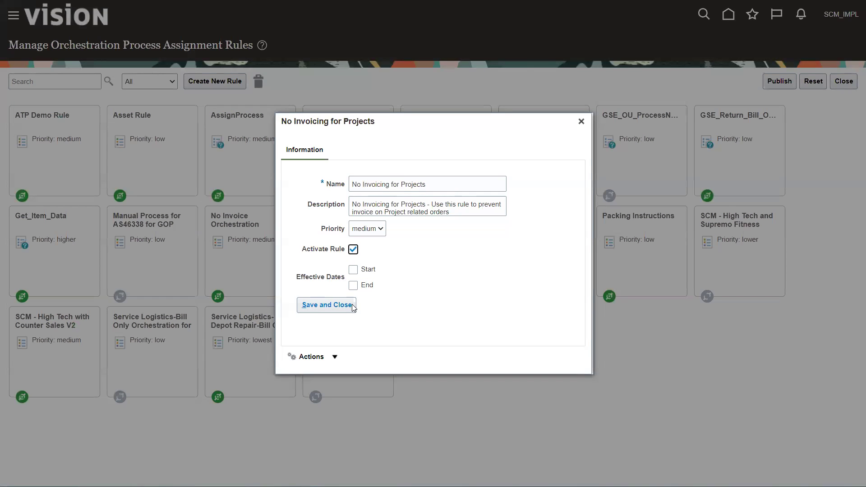
{"action": "left_click", "coordinate": [335, 357]}
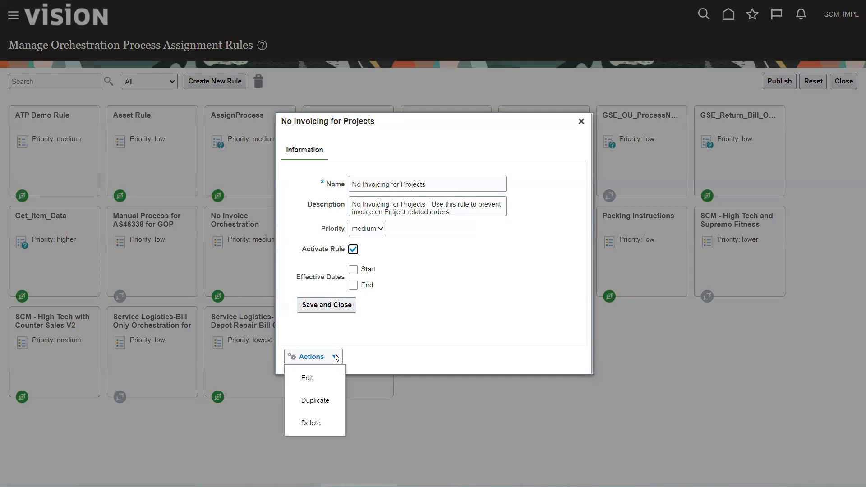
{"action": "left_click", "coordinate": [312, 380]}
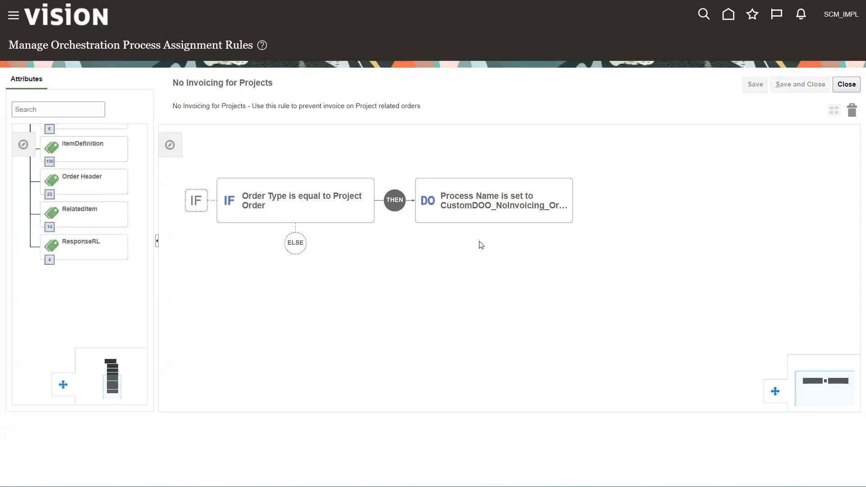
{"action": "left_click", "coordinate": [846, 85]}
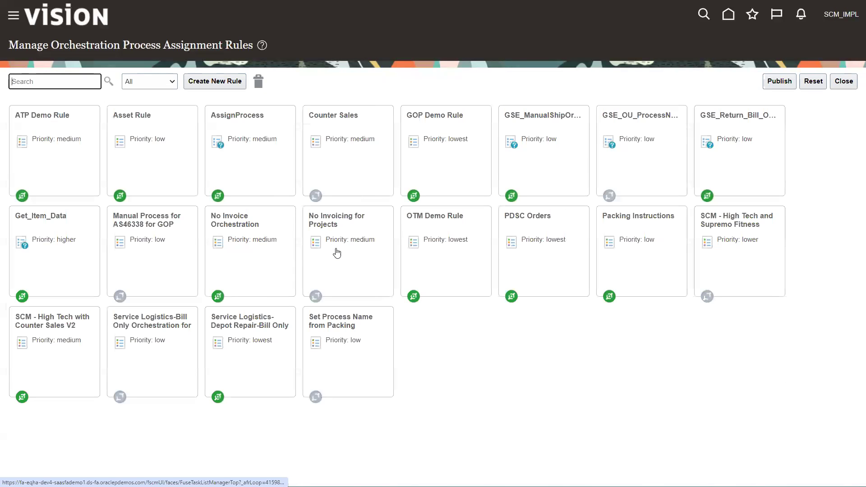
{"action": "left_click", "coordinate": [340, 265]}
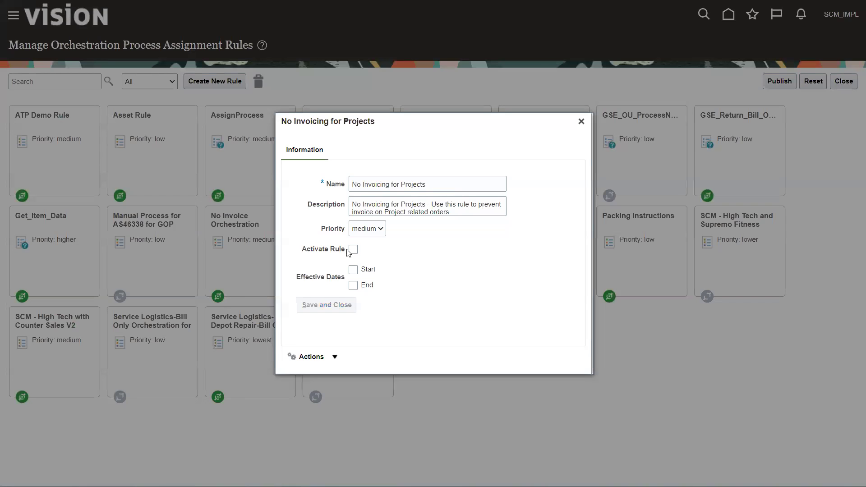
{"action": "left_click", "coordinate": [327, 354]}
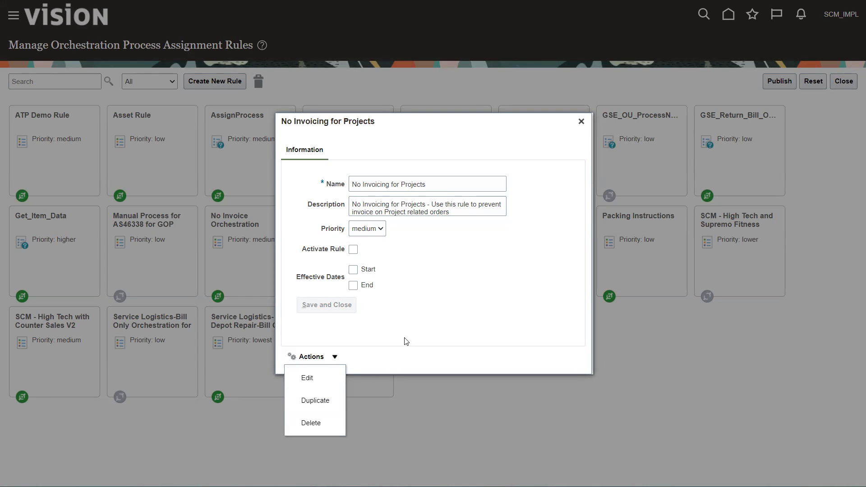
{"action": "left_click", "coordinate": [353, 251]}
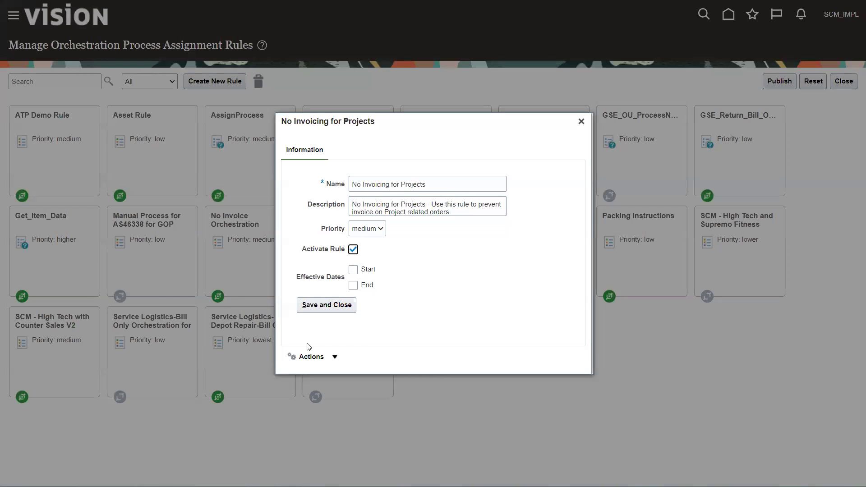
{"action": "left_click", "coordinate": [331, 306]}
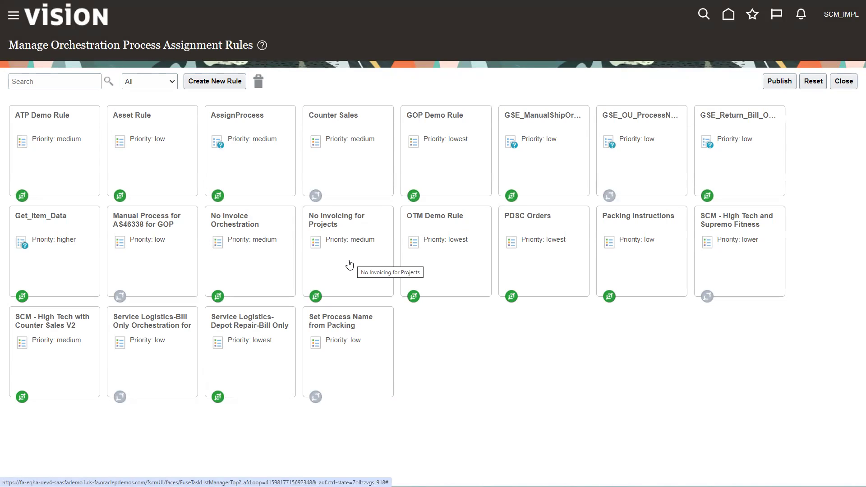
{"action": "left_click", "coordinate": [349, 269]}
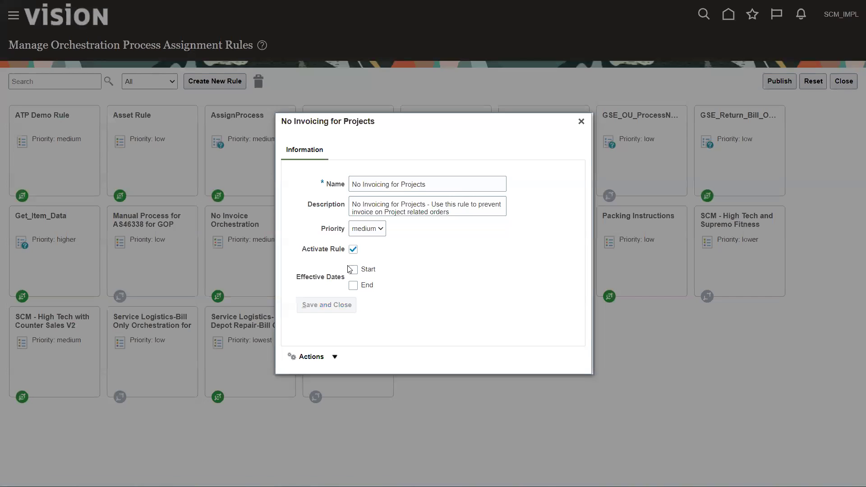
{"action": "left_click", "coordinate": [583, 125]}
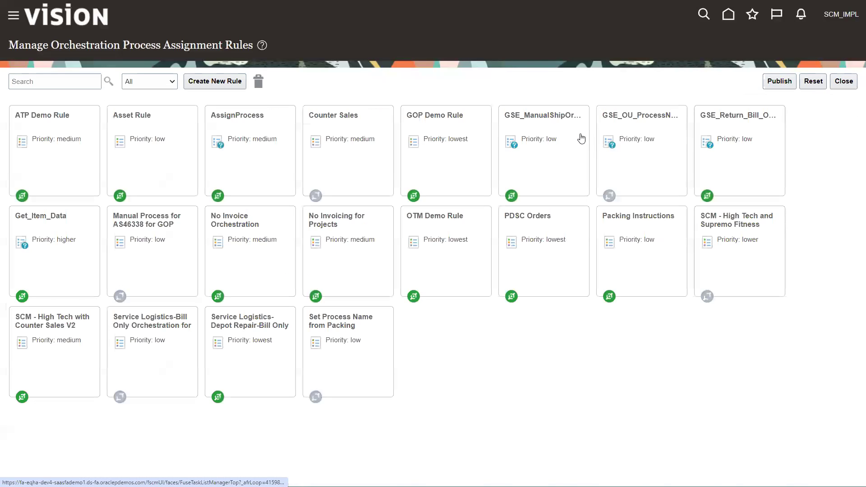
- Publish the draft assignment rules to production, confirming with Yes and closing the success message
{"action": "left_click", "coordinate": [781, 84]}
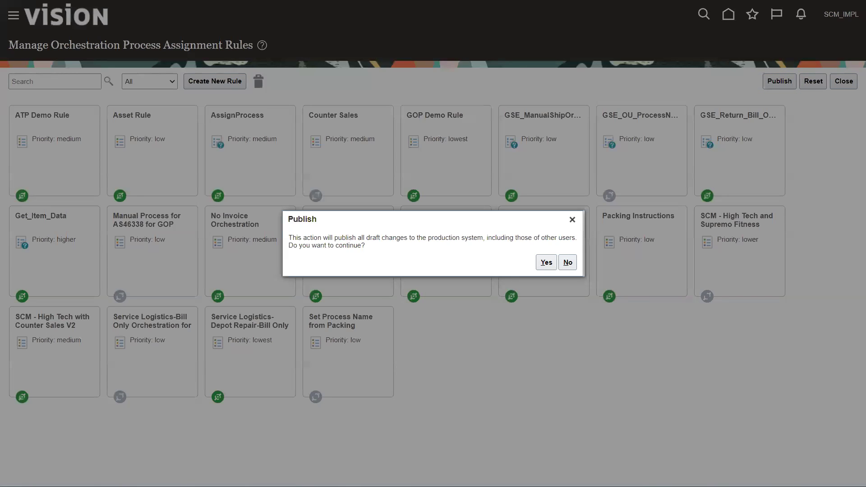
{"action": "left_click", "coordinate": [546, 263]}
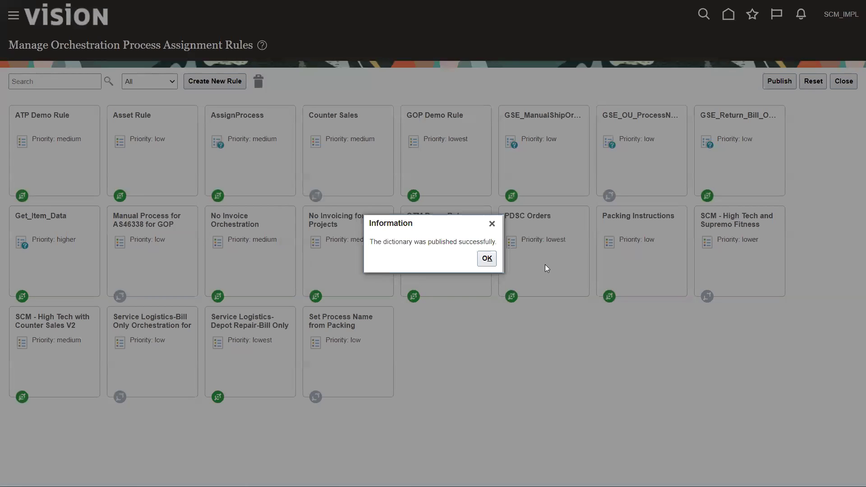
{"action": "left_click", "coordinate": [487, 261]}
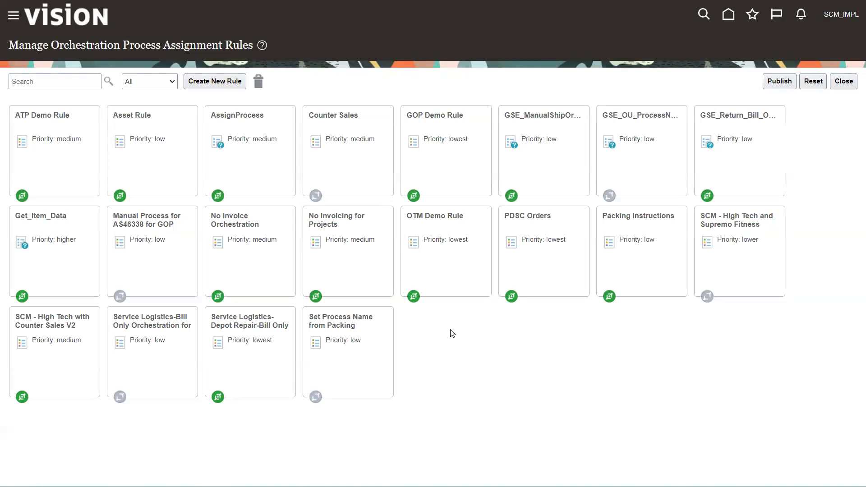